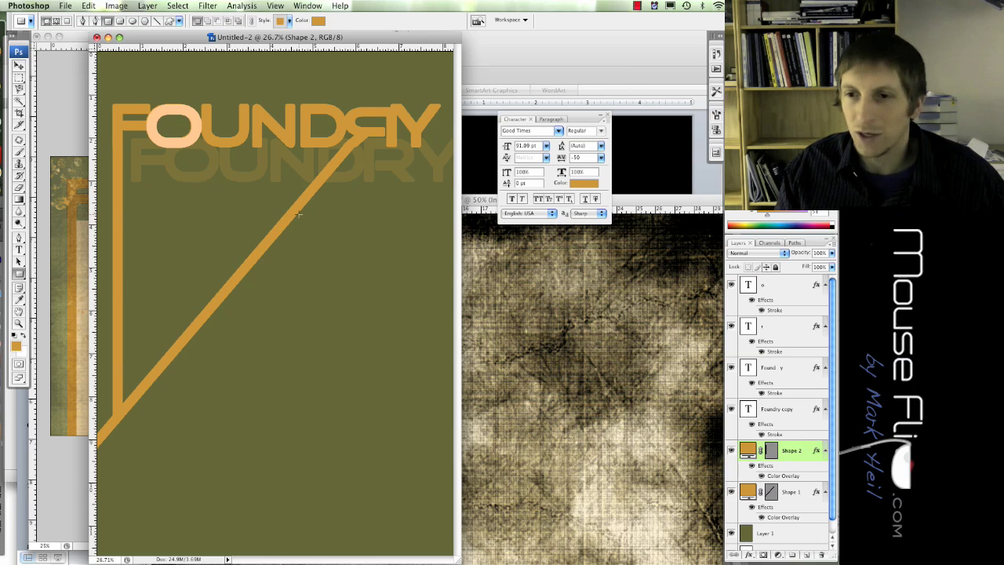
- Hide the faint Foundry copy layer so only the main orange FOUNDRY lettering shows
click(784, 290)
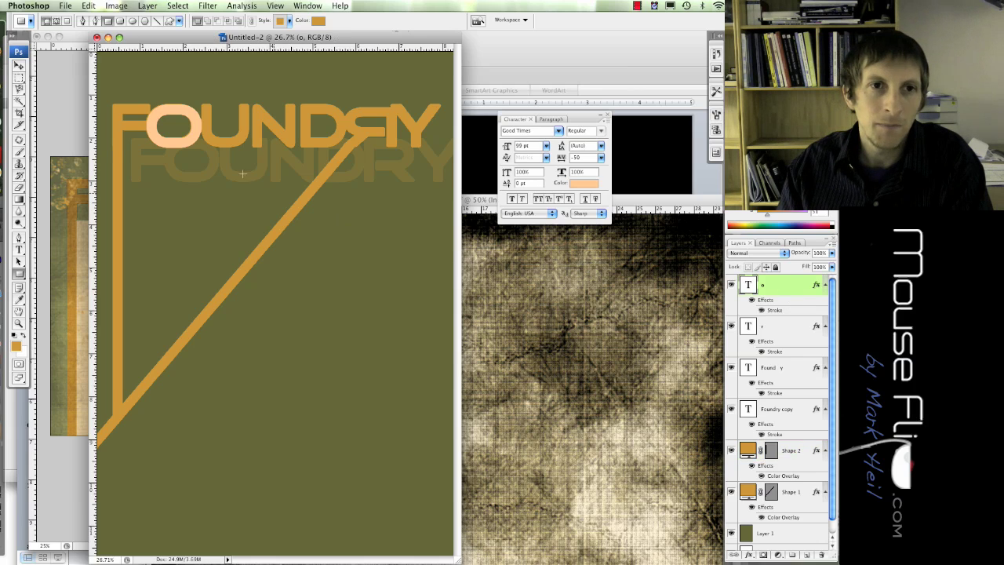
click(19, 66)
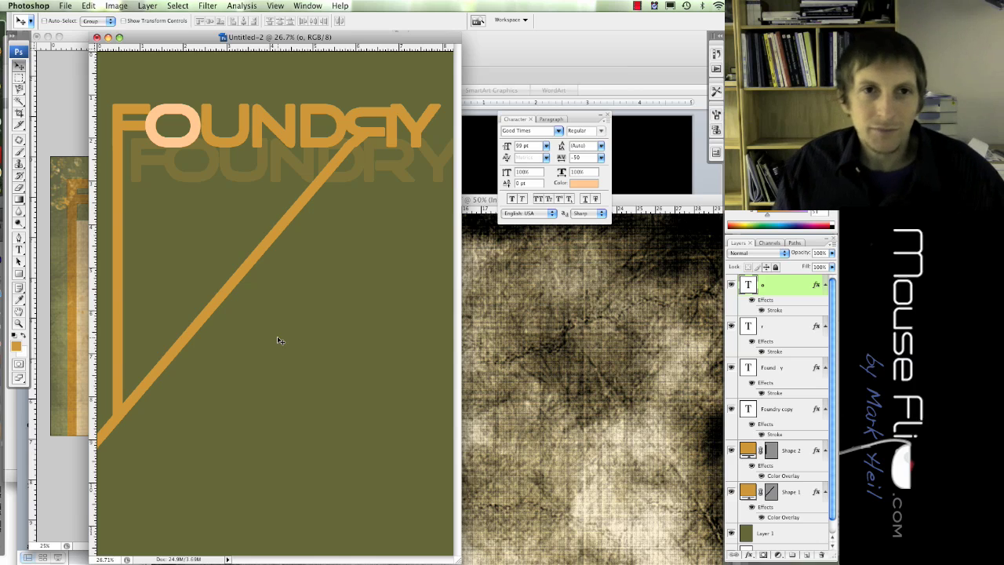
drag(258, 37, 228, 41)
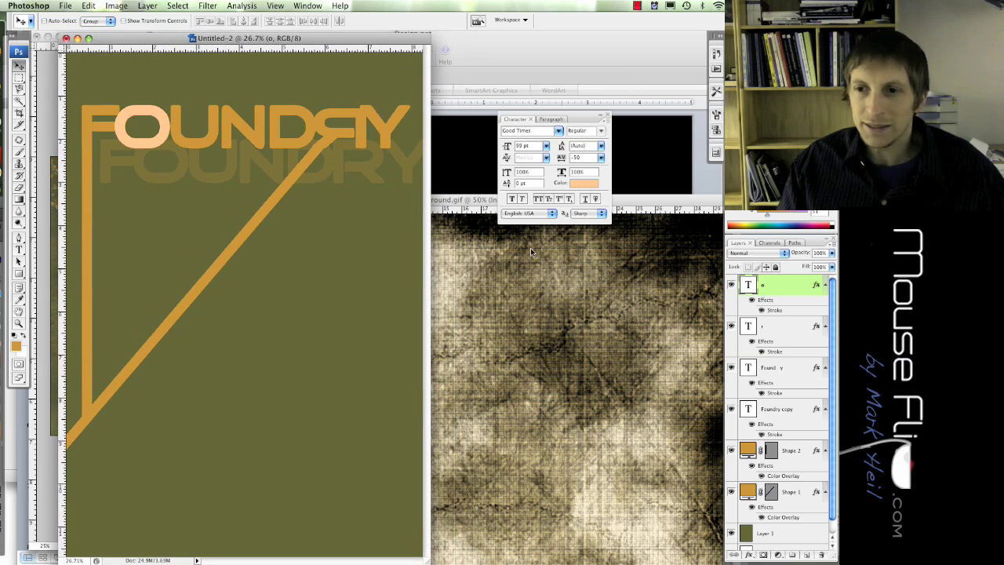
click(732, 408)
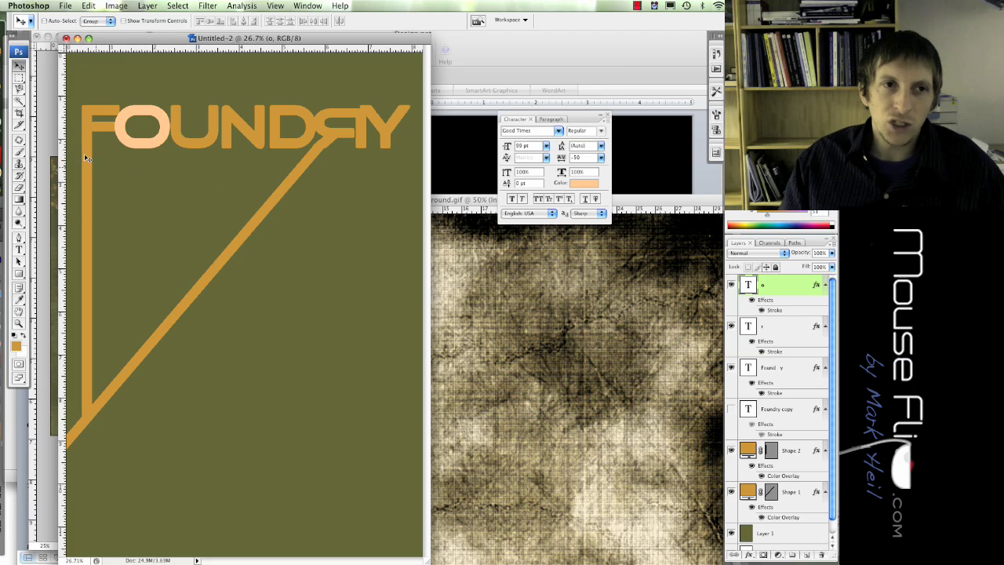
- Trace the inner triangle of the orange bars with the Magnetic Lasso
drag(24, 91, 56, 113)
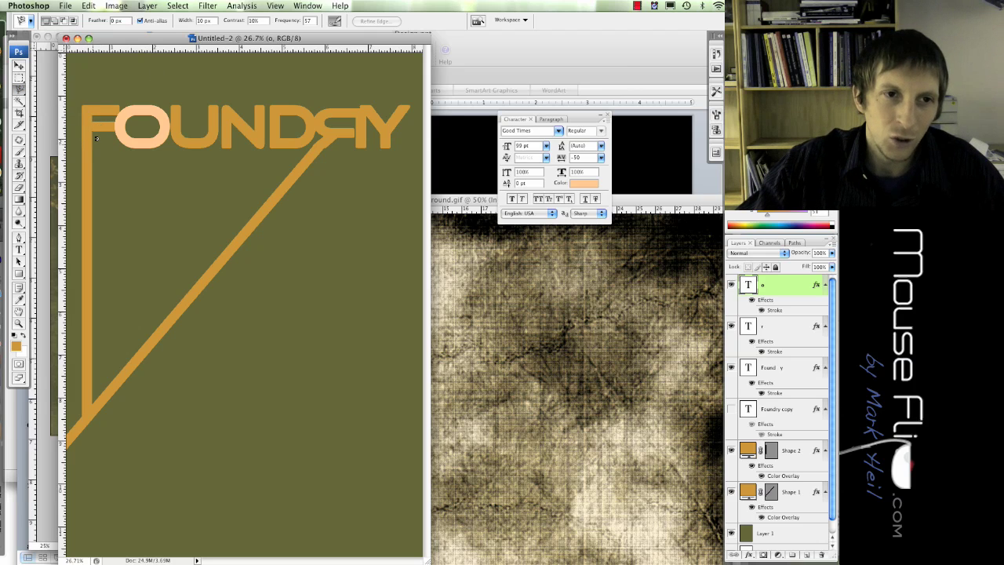
click(92, 149)
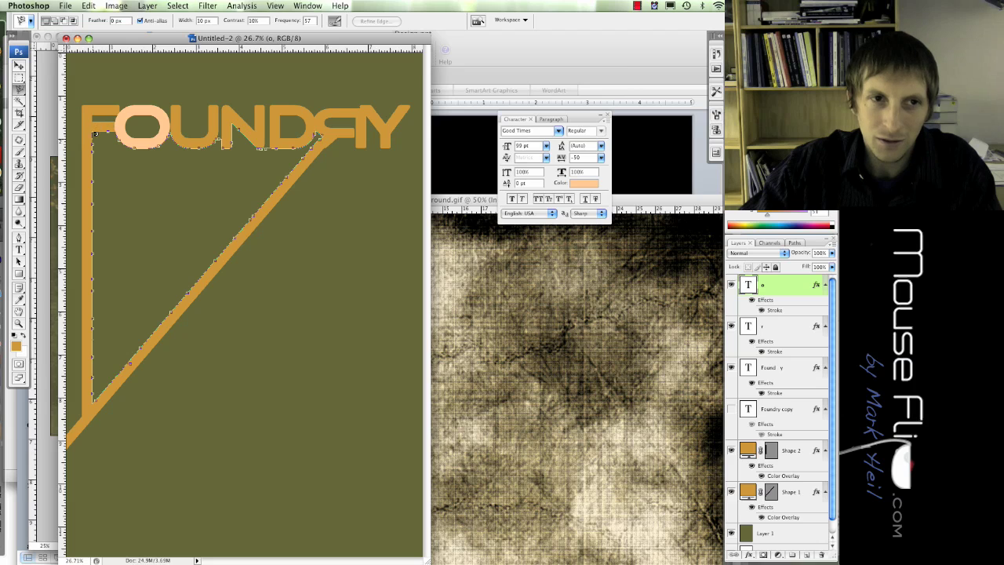
click(95, 136)
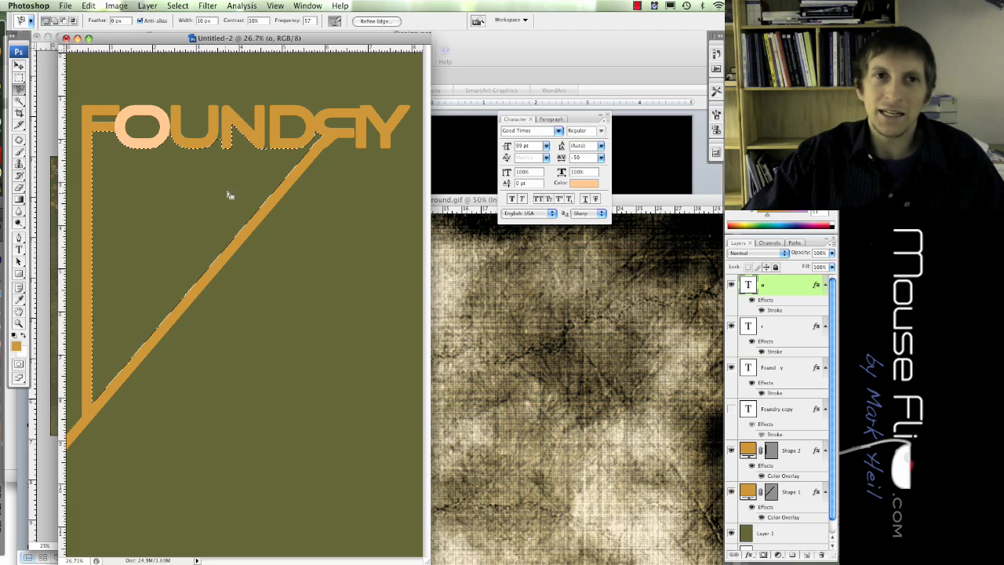
- Save the triangle selection as a channel named 'o'
click(178, 5)
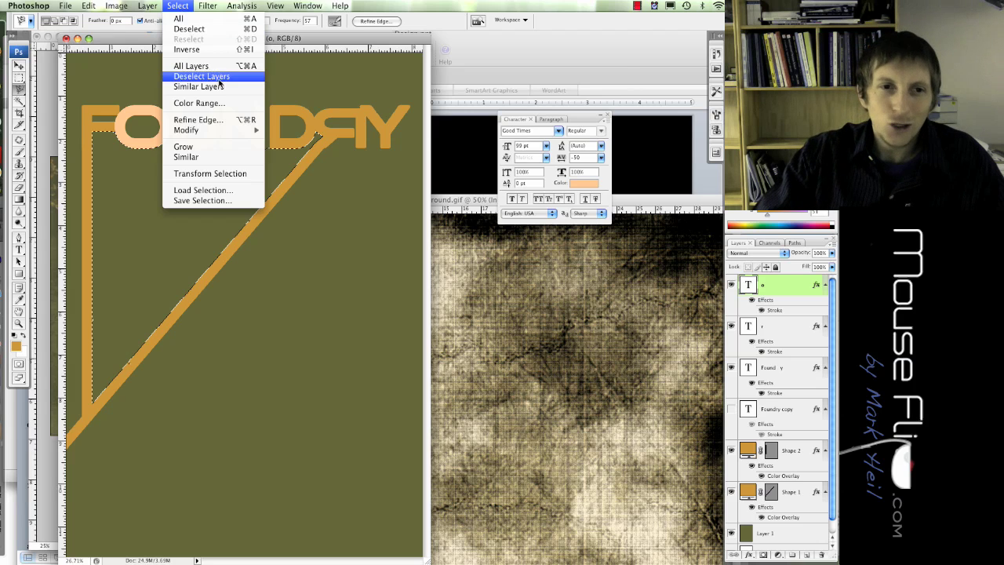
click(202, 201)
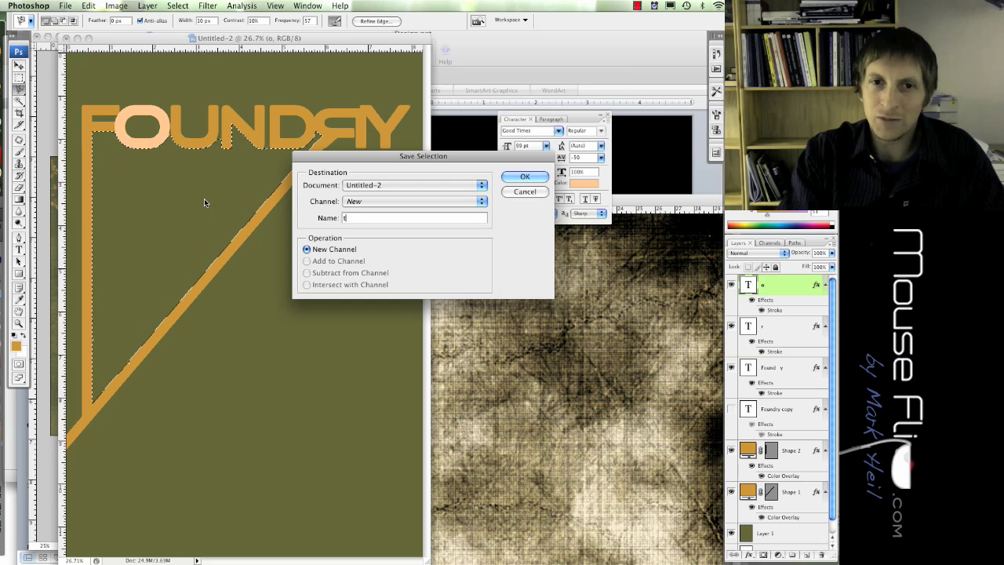
text(o)
key(Return)
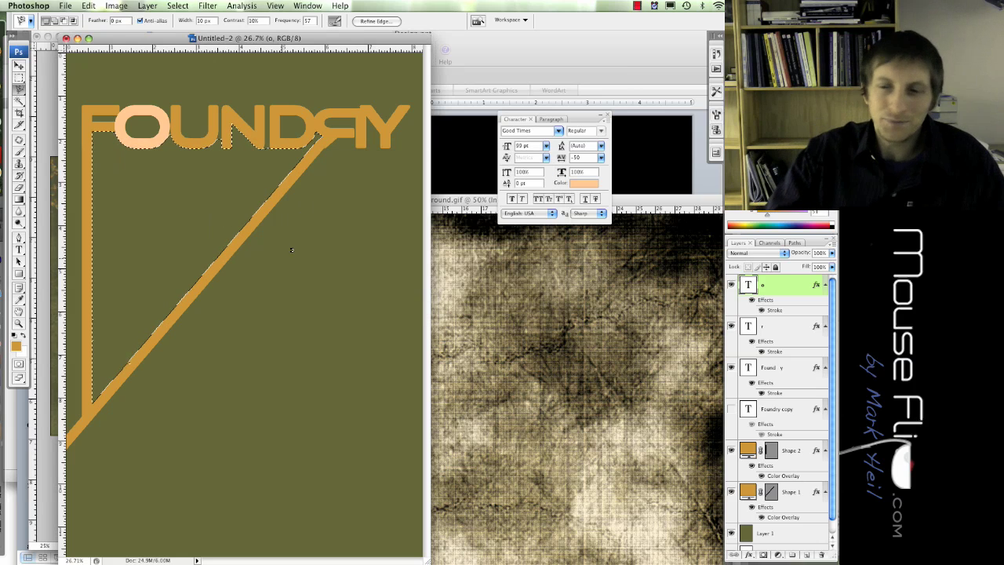
- On a new layer, apply a green Multiply Color Overlay plus a Normal-mode Pattern Overlay
click(807, 555)
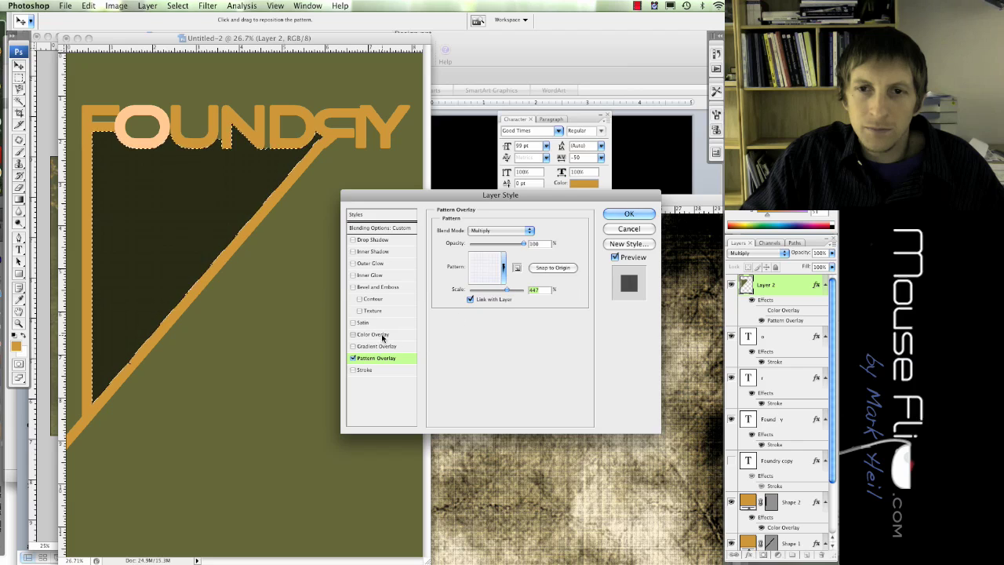
click(379, 336)
click(377, 360)
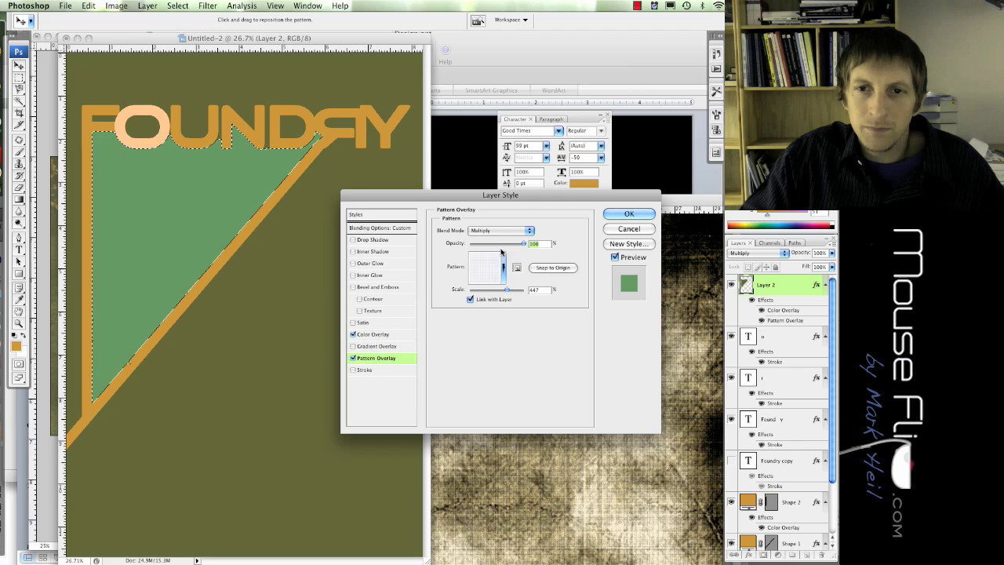
click(506, 230)
click(498, 204)
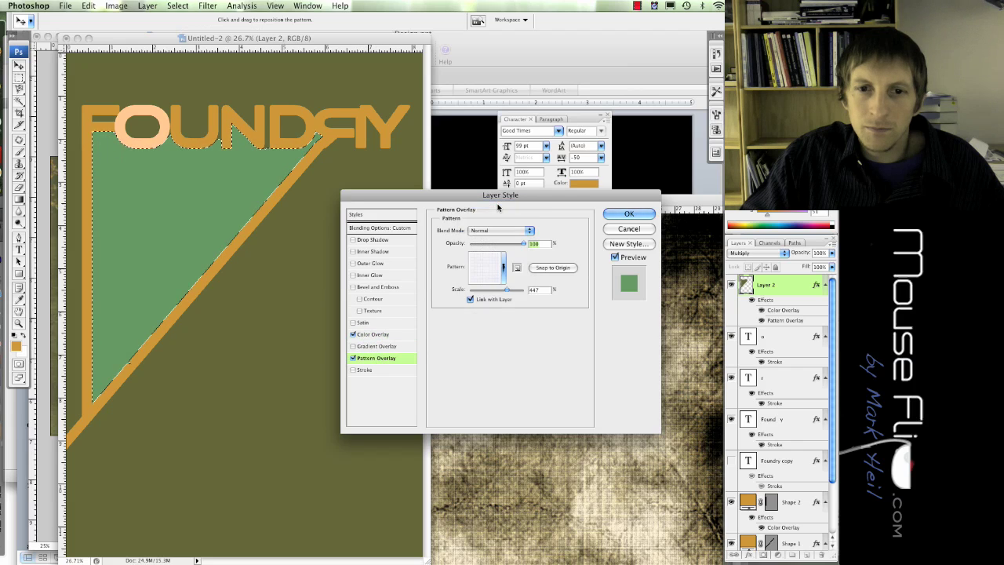
click(405, 335)
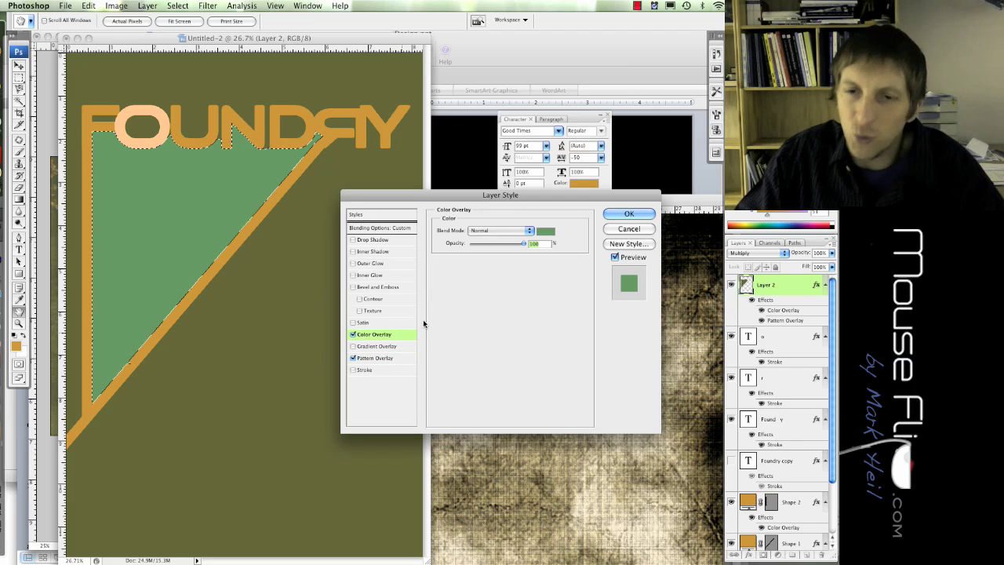
click(503, 230)
click(503, 258)
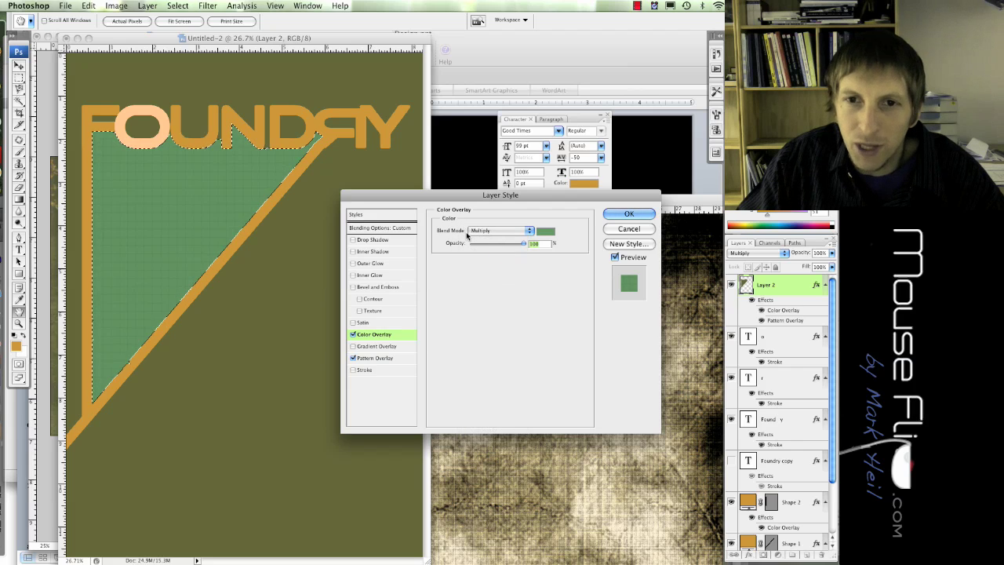
click(401, 358)
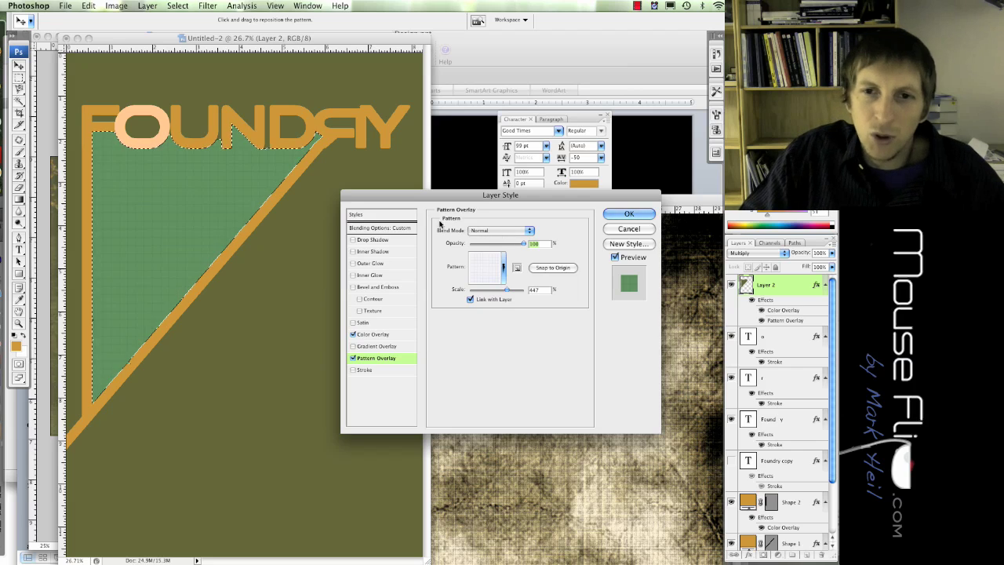
click(476, 231)
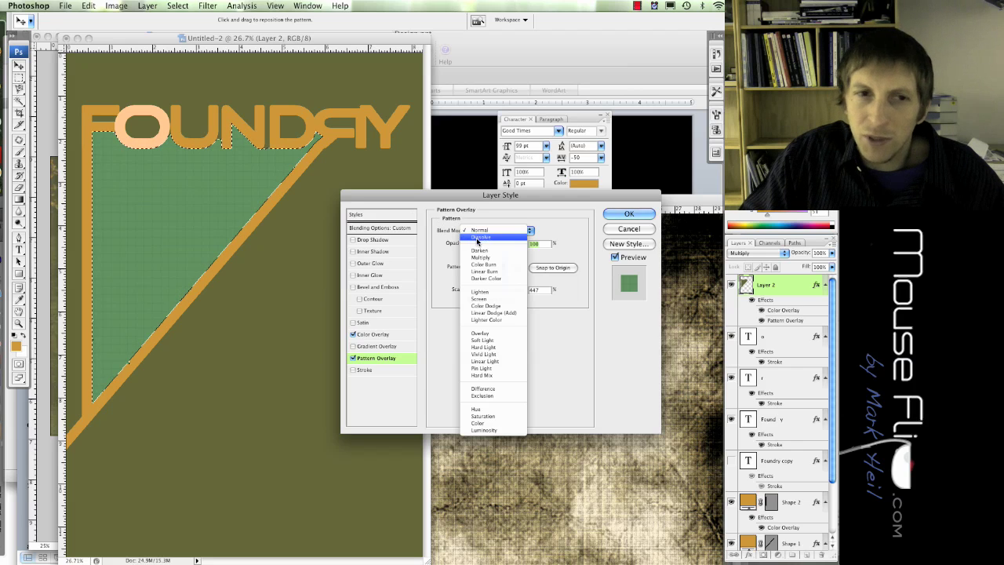
click(479, 230)
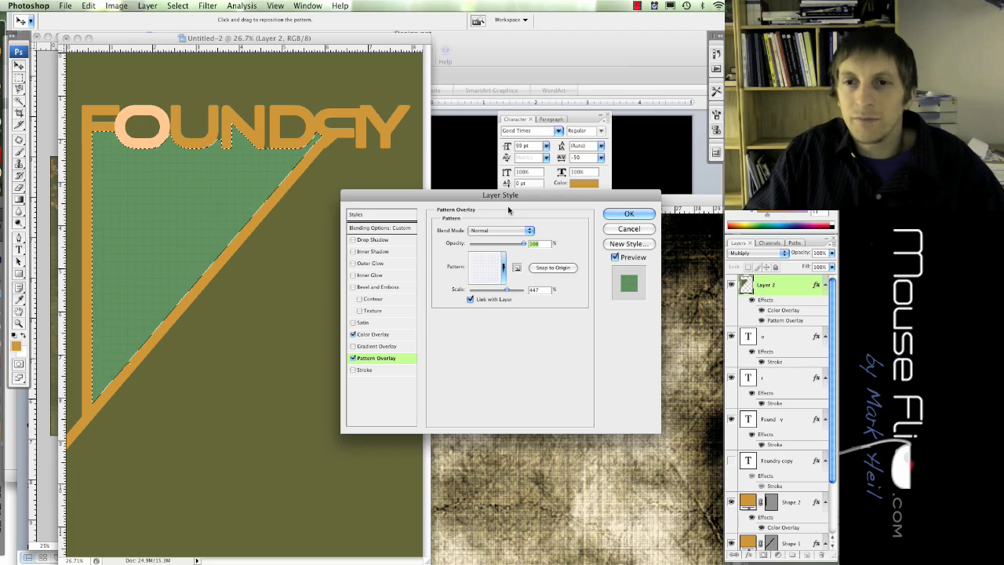
click(619, 216)
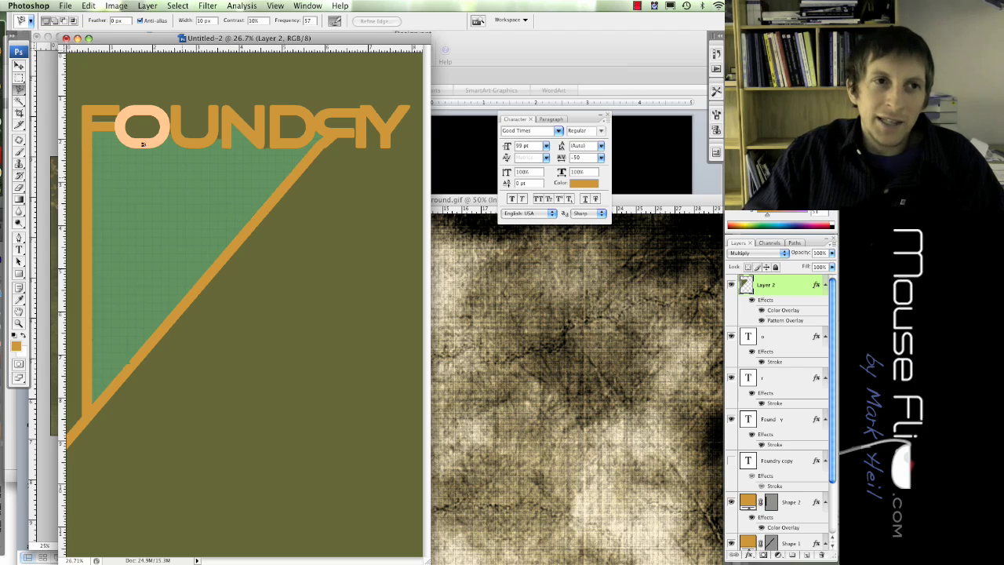
- Deselect the triangle and draw a square marquee around the FOUNDRY design
key(super+d)
key(m)
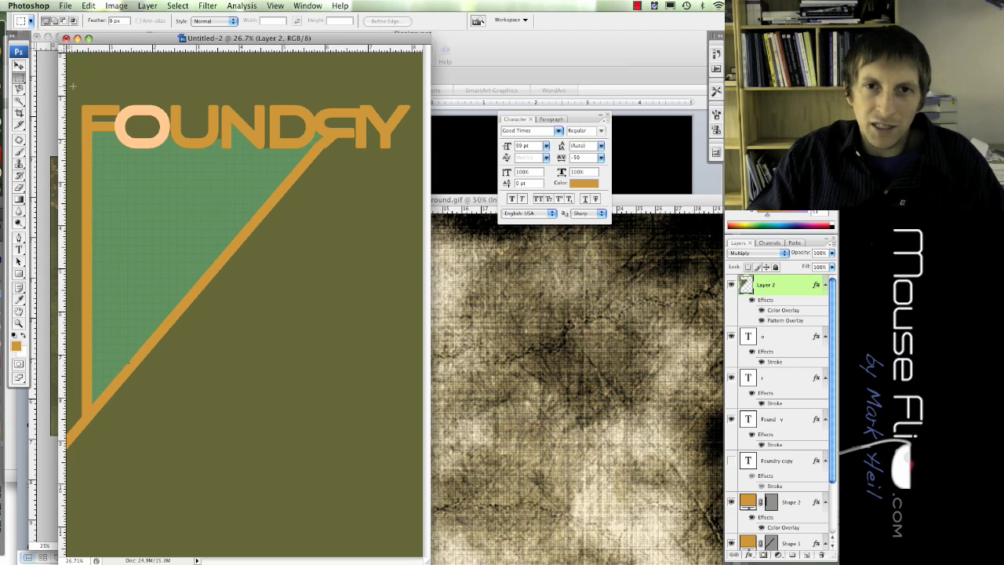
drag(394, 409, 416, 383)
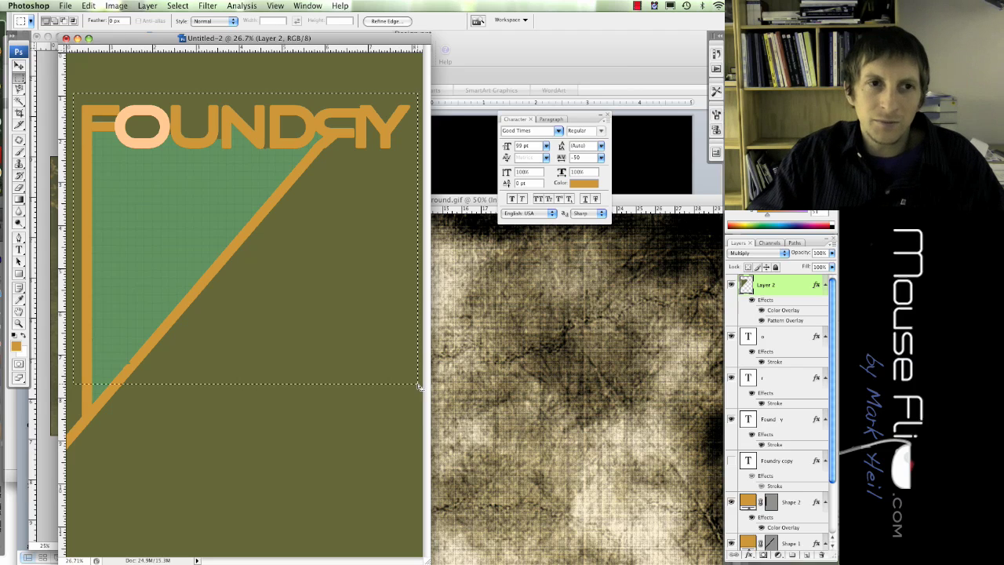
click(69, 98)
drag(374, 438, 422, 416)
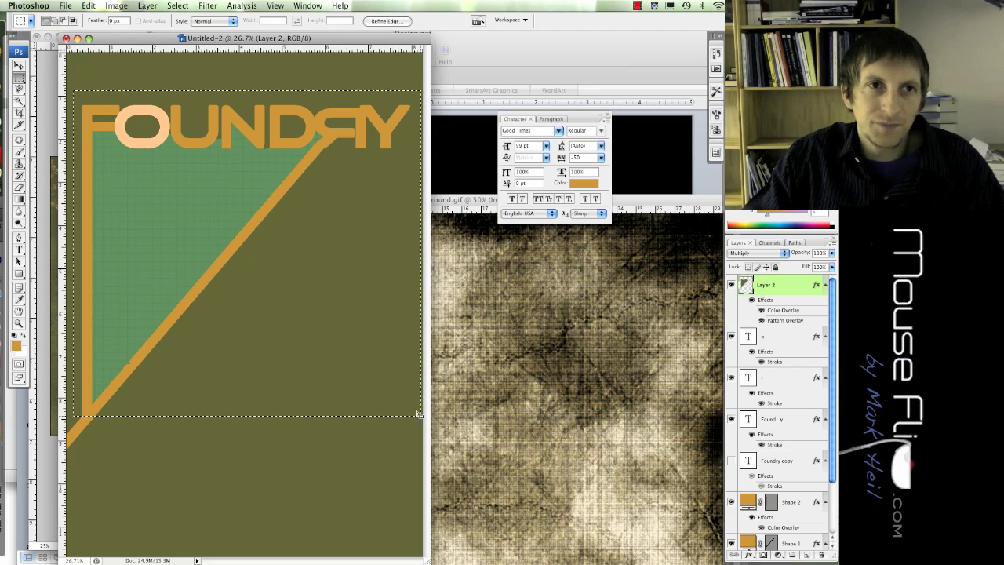
- Crop the canvas to the square selection, deselect, and enlarge the window
click(116, 6)
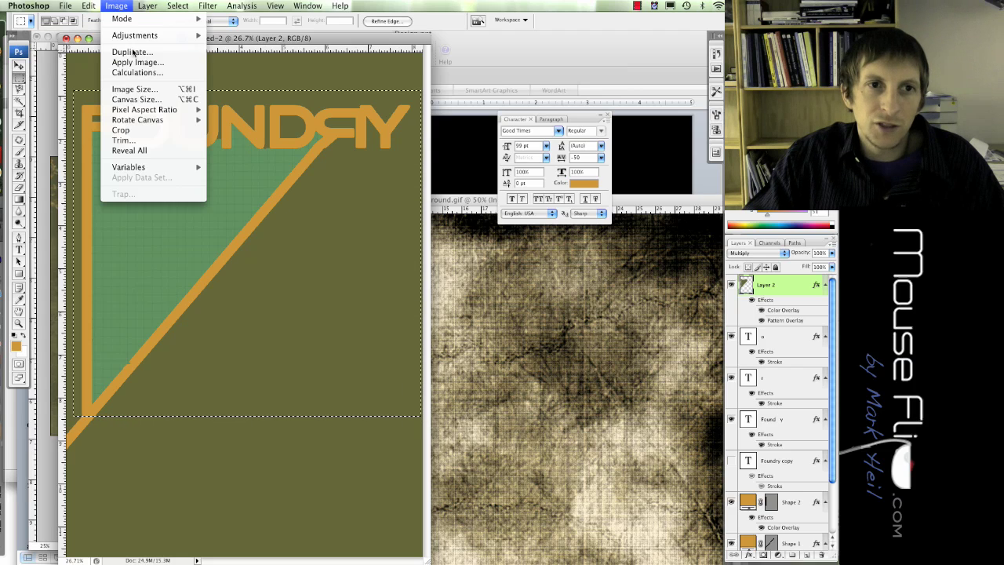
click(121, 130)
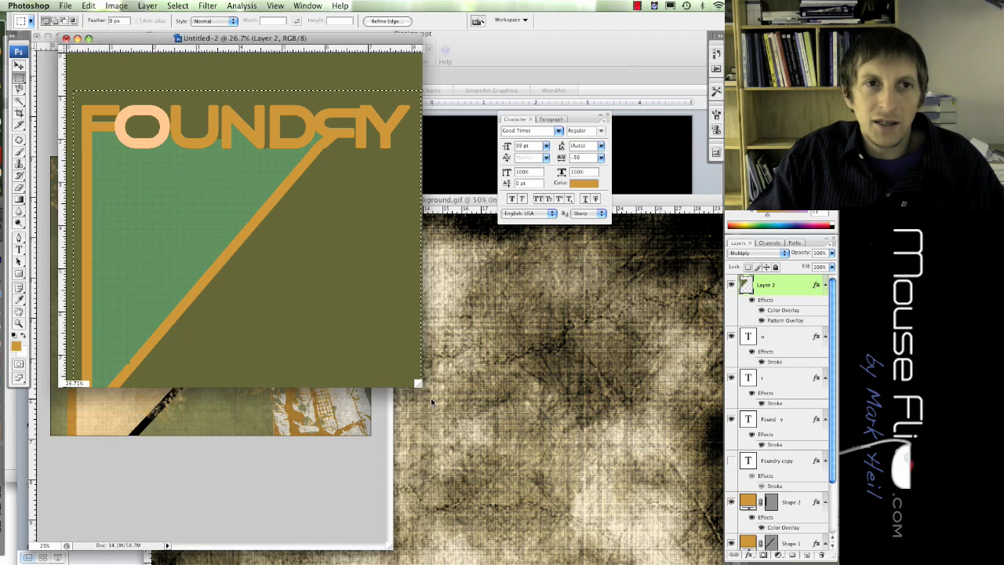
key(super+d)
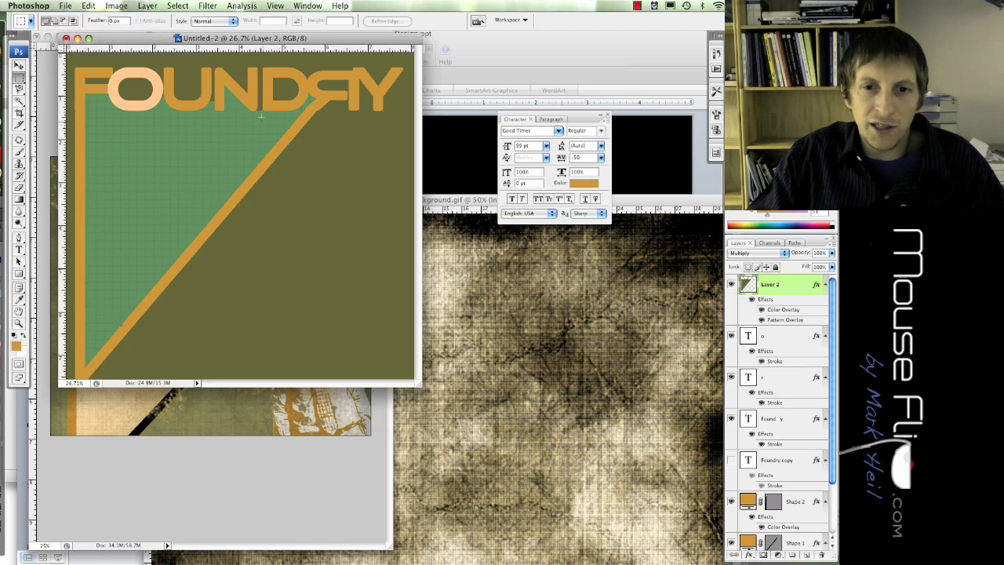
drag(419, 387, 494, 448)
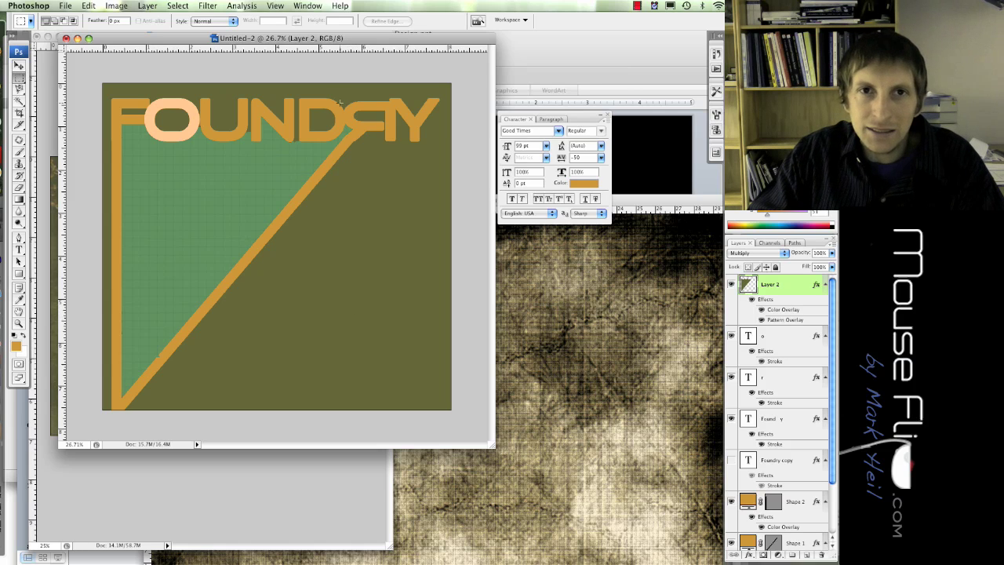
- Nudge the Untitled-2 cover window slightly lower
mouse_move(320, 41)
mouse_down()
mouse_move(384, 91)
mouse_move(311, 60)
mouse_move(320, 50)
mouse_up()
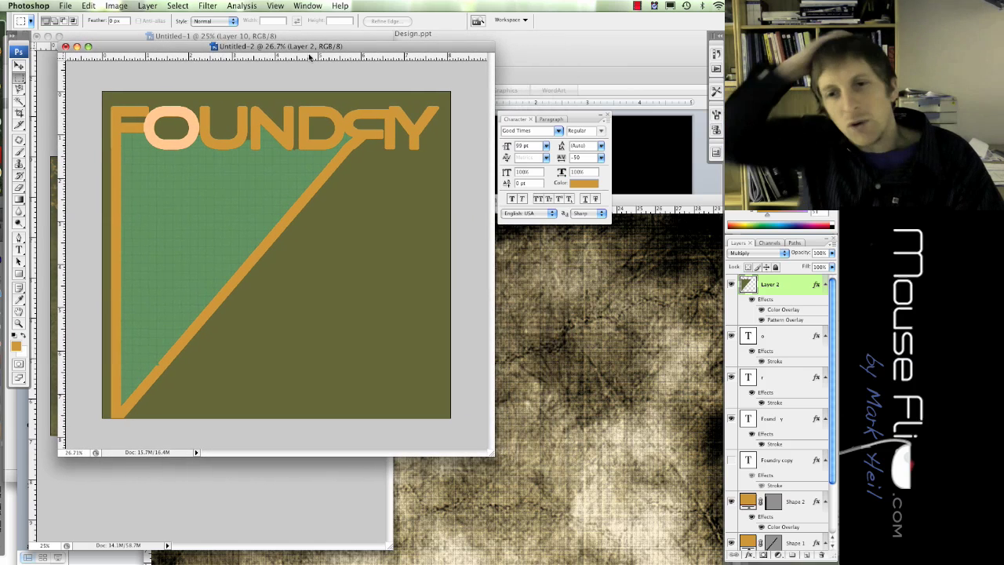
- Drag the grunge texture from grunge-background.gif into the cover document
click(640, 204)
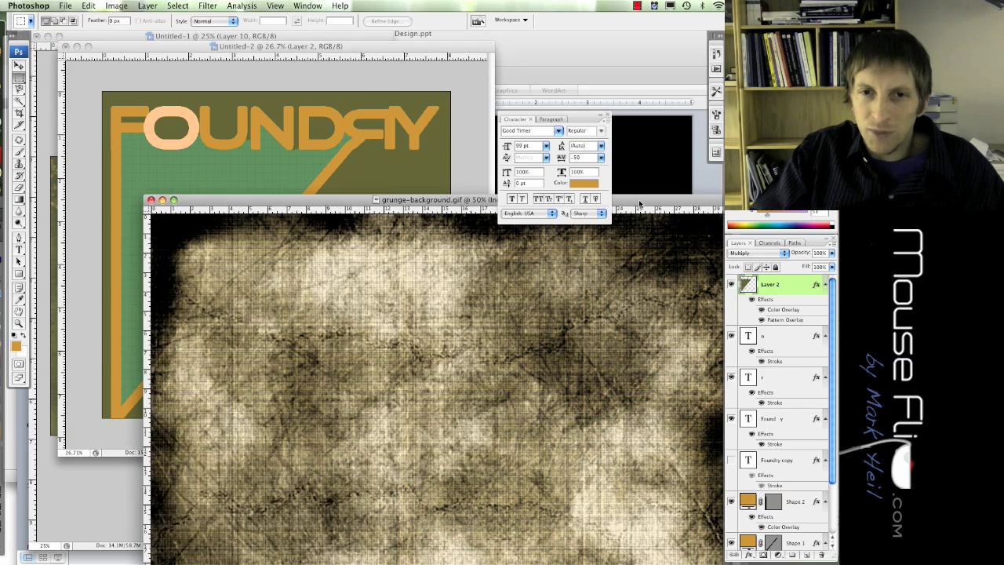
key(v)
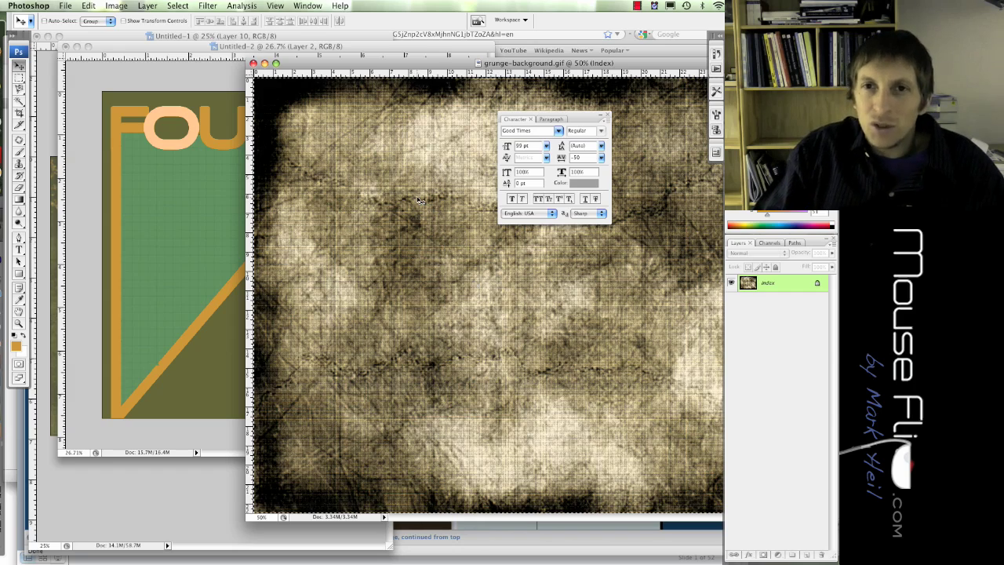
drag(444, 223, 272, 212)
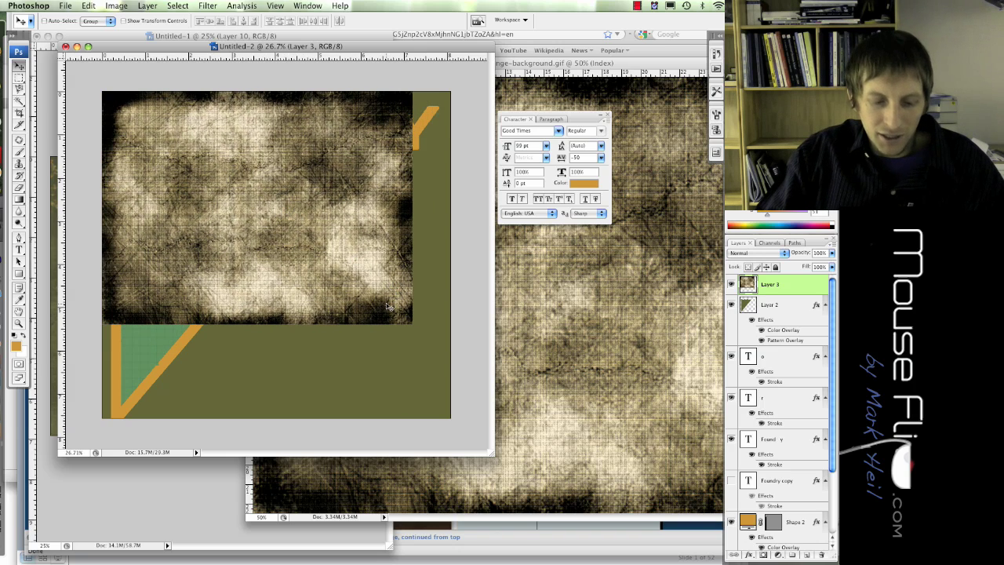
- Rotate the grunge texture about 45 degrees and stretch it to fill the canvas
key(ctrl+t)
drag(416, 338, 142, 380)
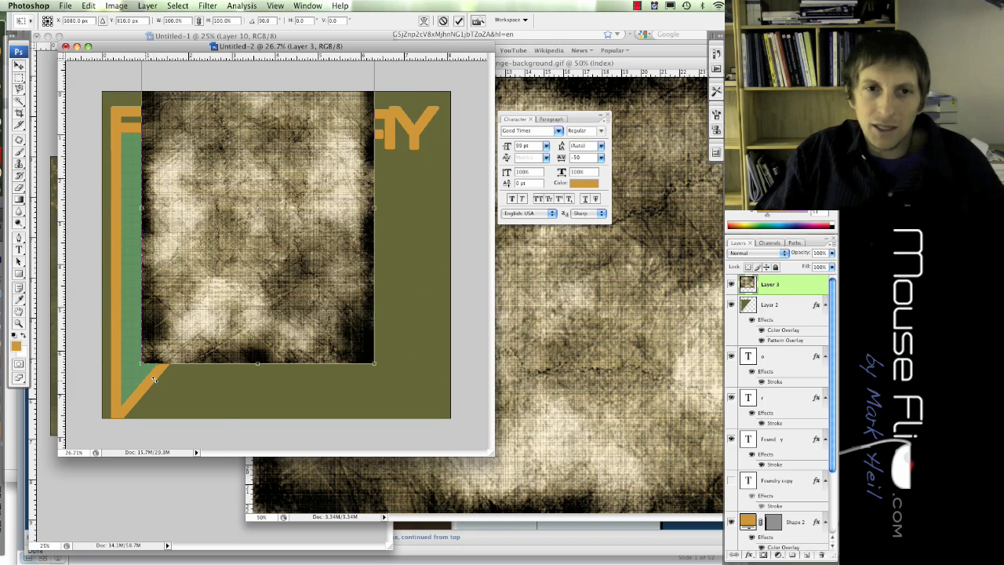
key(Return)
drag(292, 242, 253, 277)
key(ctrl+t)
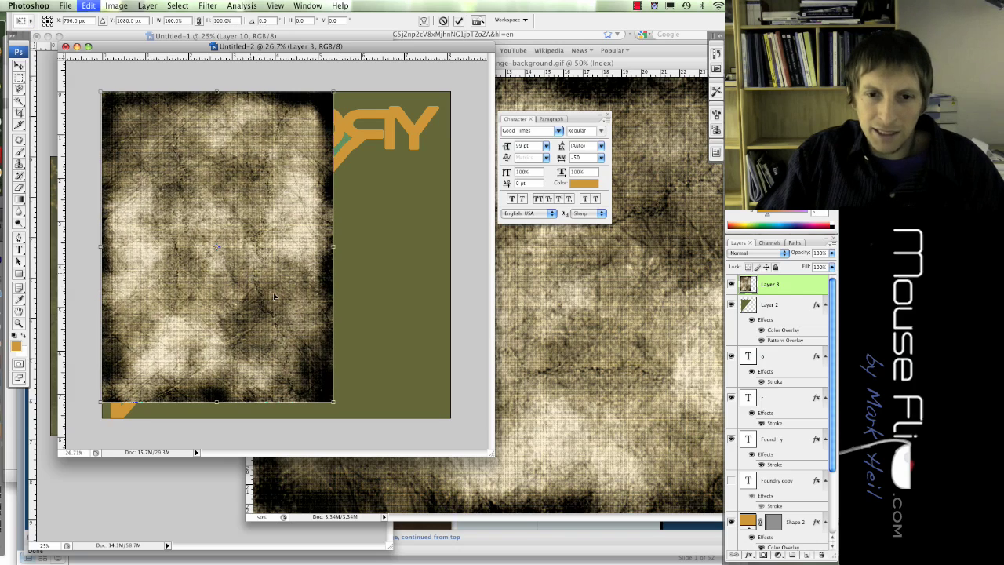
drag(332, 402, 450, 419)
key(Return)
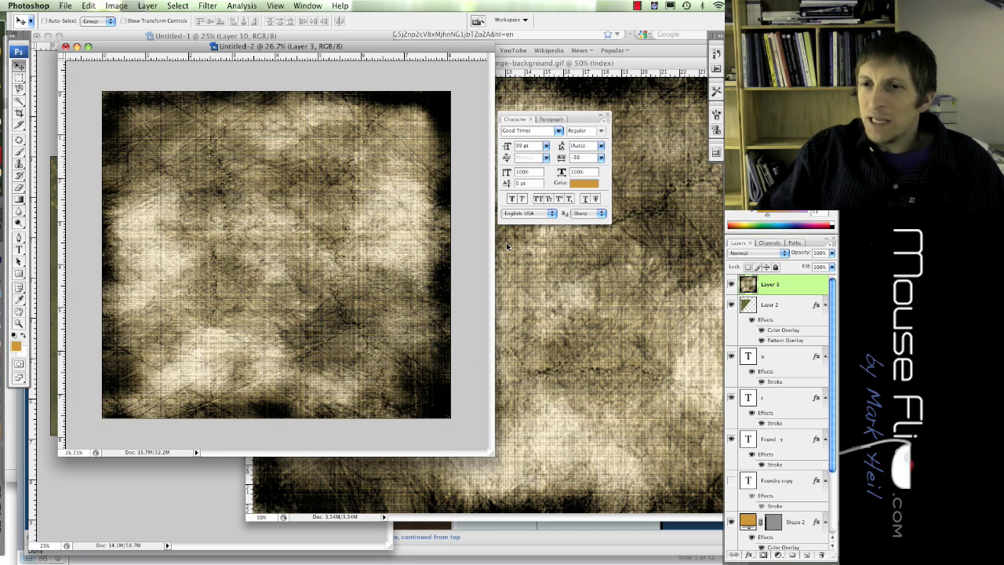
- Rename Layer 3 to 'grunge Texture' and set its blend mode to Multiply
double_click(768, 285)
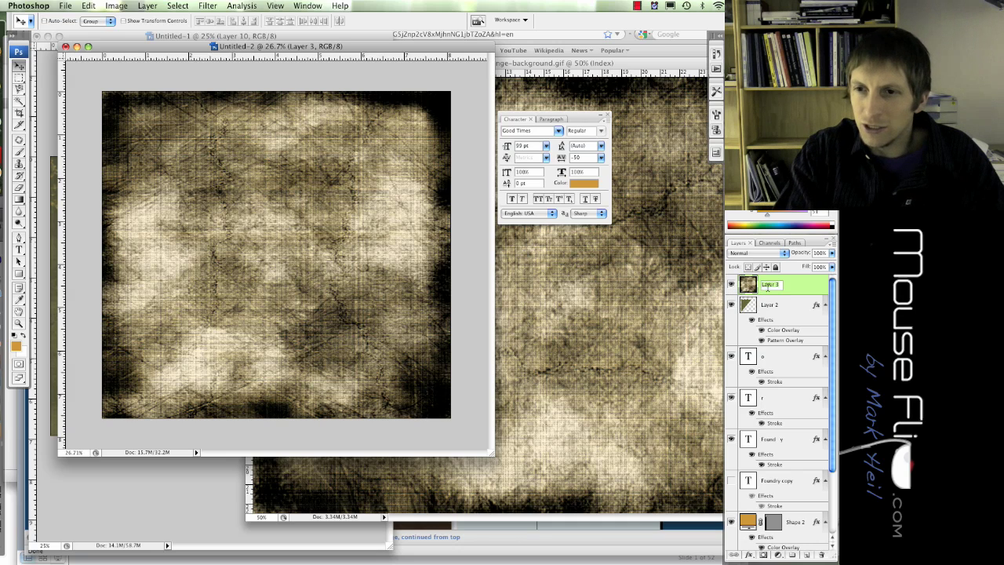
text(grungeback)
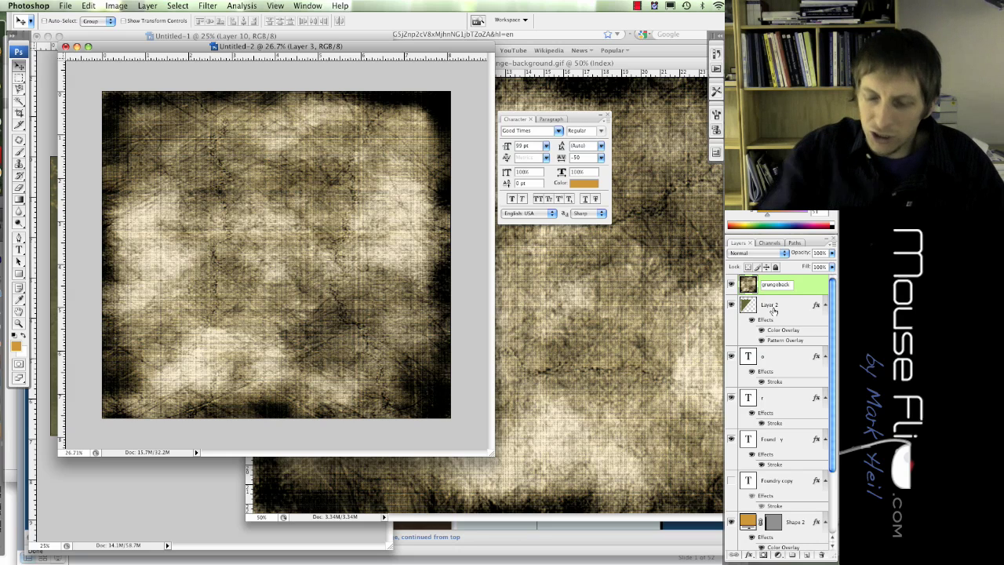
key(BackSpace)
key(BackSpace)
key(BackSpace)
key(BackSpace)
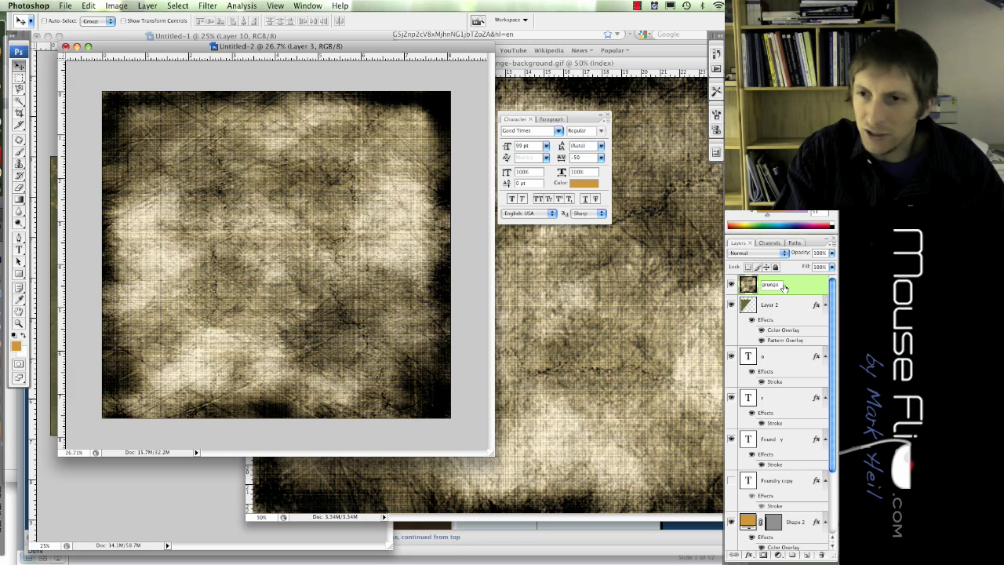
text(Texture)
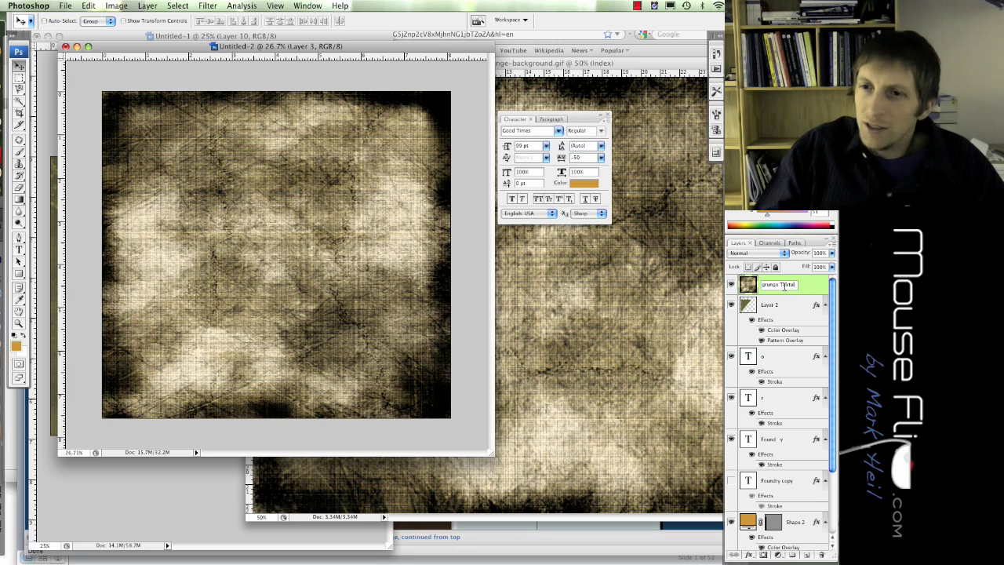
click(787, 290)
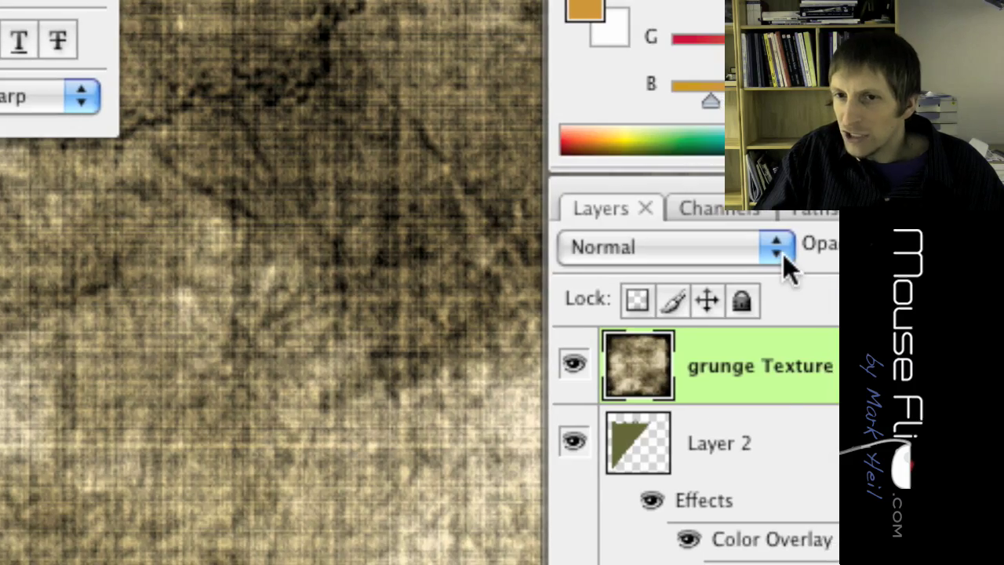
click(783, 254)
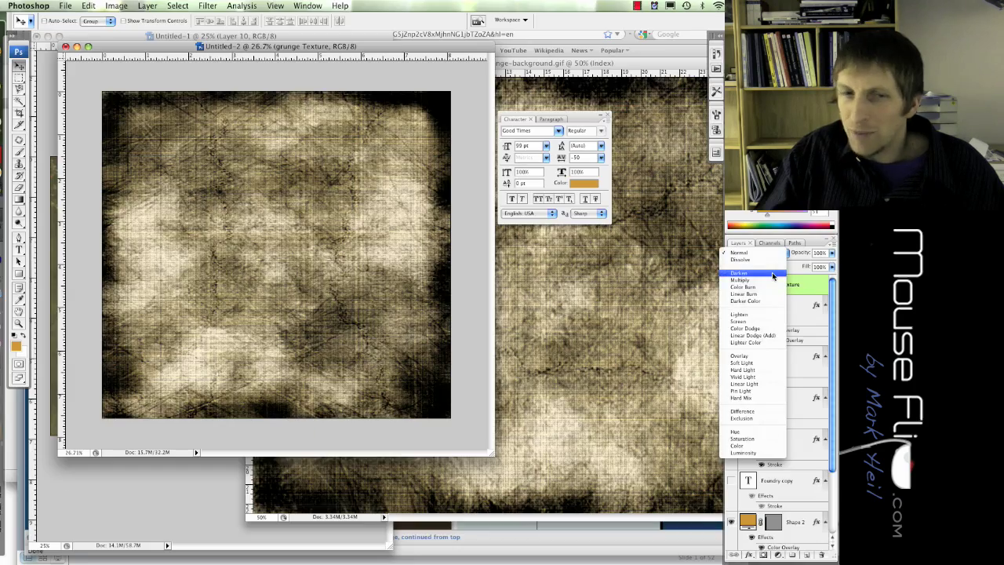
click(753, 292)
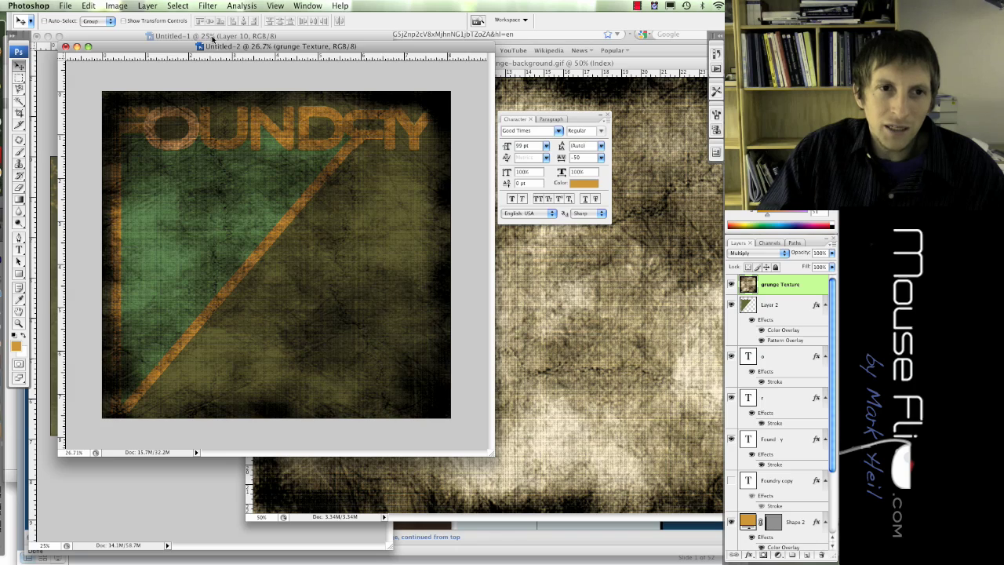
- Copy the man from gomark.png into the cover, then close gomark.png
drag(212, 47, 200, 70)
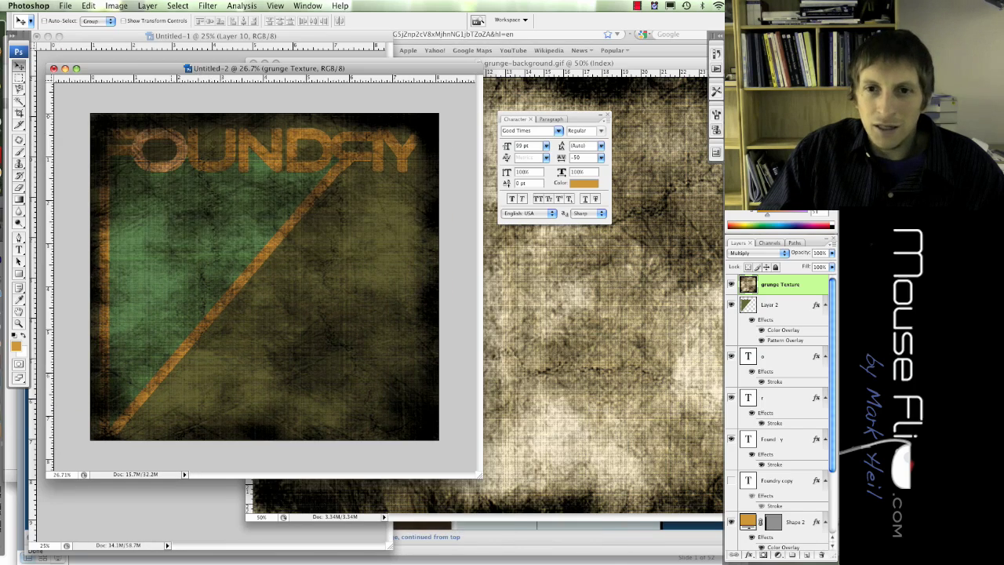
key(F11)
drag(424, 243, 12, 385)
drag(163, 47, 674, 125)
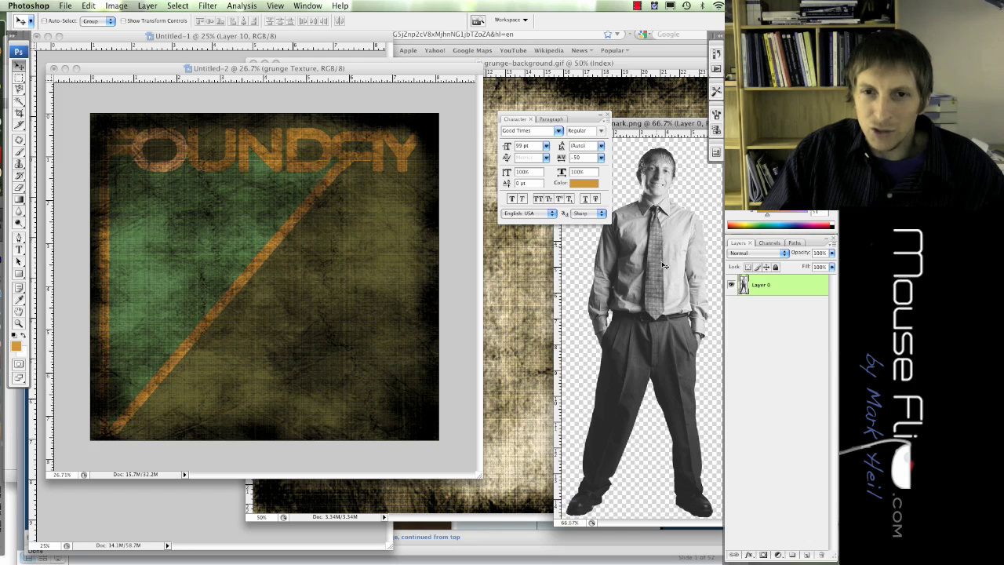
drag(664, 266, 321, 252)
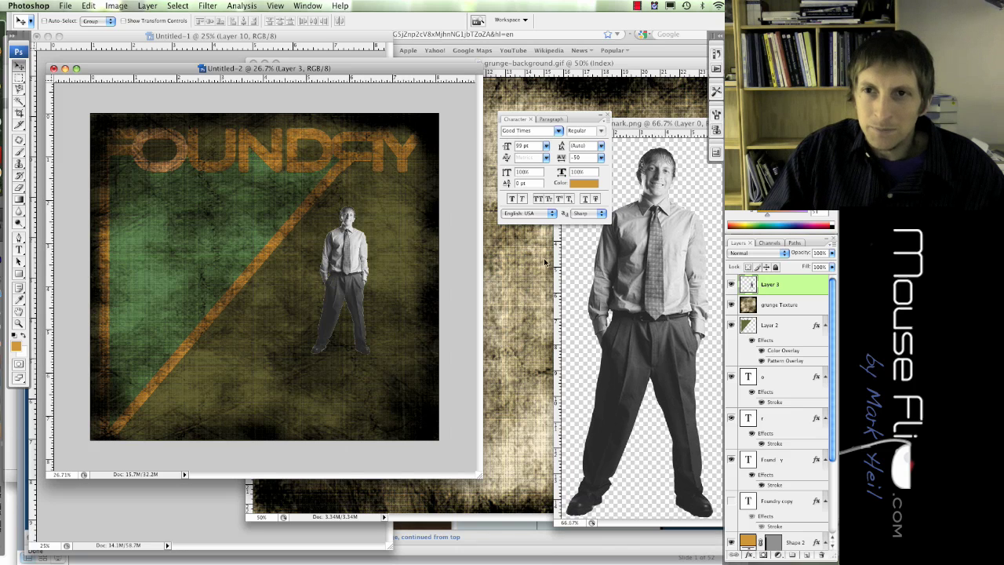
click(565, 236)
key(super+w)
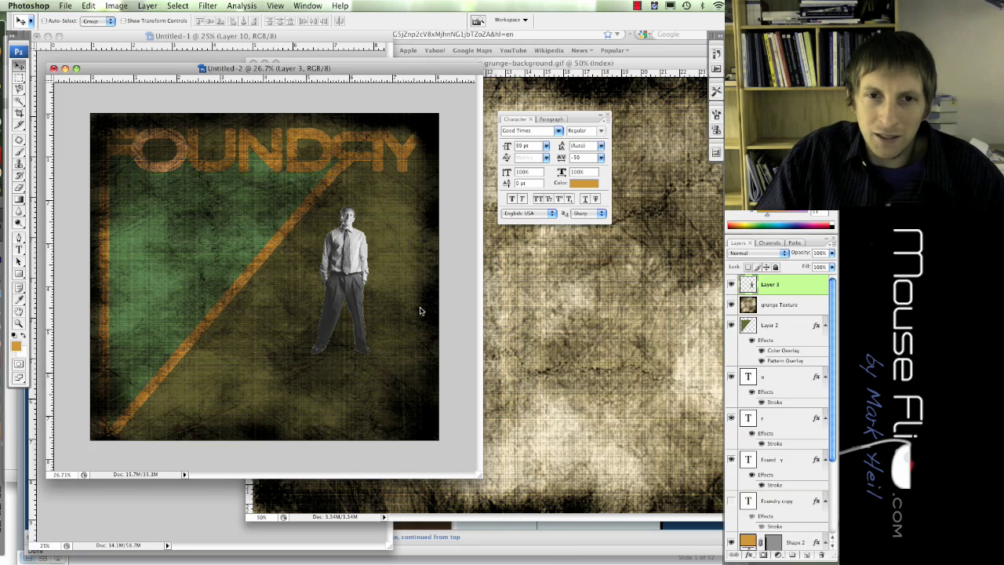
- Scale the man to about 241%, tilt him about 15°, and place him bottom-right
drag(345, 254, 399, 409)
key(super+t)
drag(364, 362, 311, 255)
drag(407, 369, 412, 390)
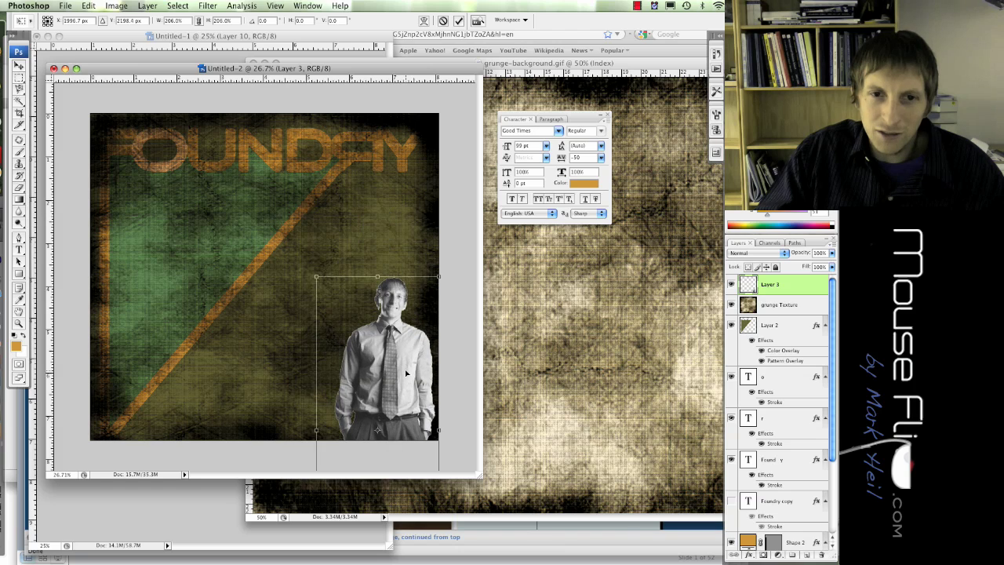
drag(319, 279, 293, 250)
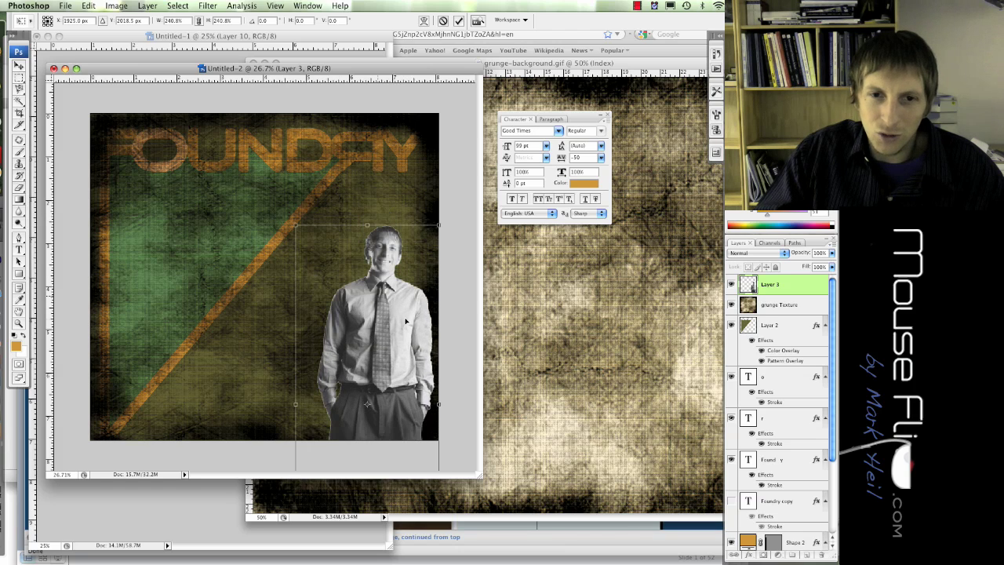
drag(407, 322, 403, 346)
drag(279, 242, 252, 272)
mouse_move(407, 351)
mouse_down()
mouse_move(411, 367)
mouse_move(423, 357)
mouse_up()
mouse_move(276, 282)
mouse_down()
mouse_move(271, 291)
mouse_move(262, 278)
mouse_up()
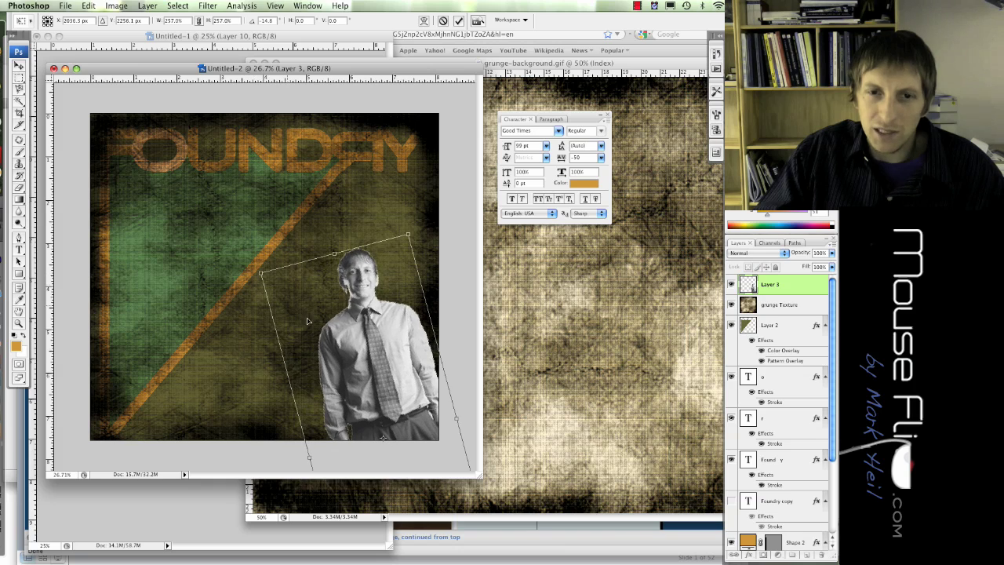
key(Return)
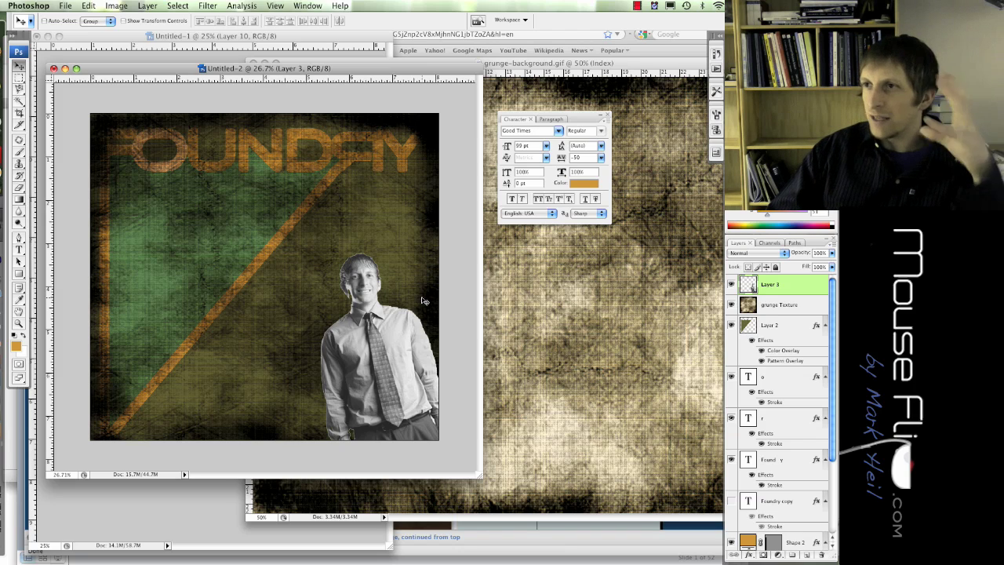
- Apply the Filter Gallery's Sketch > Stamp filter to the man layer
click(209, 6)
mouse_move(230, 112)
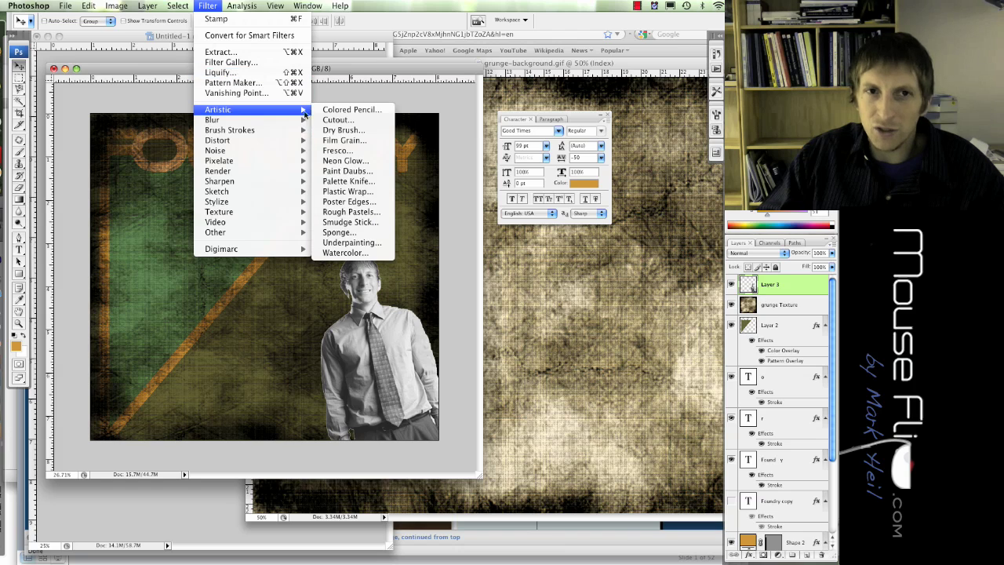
click(250, 98)
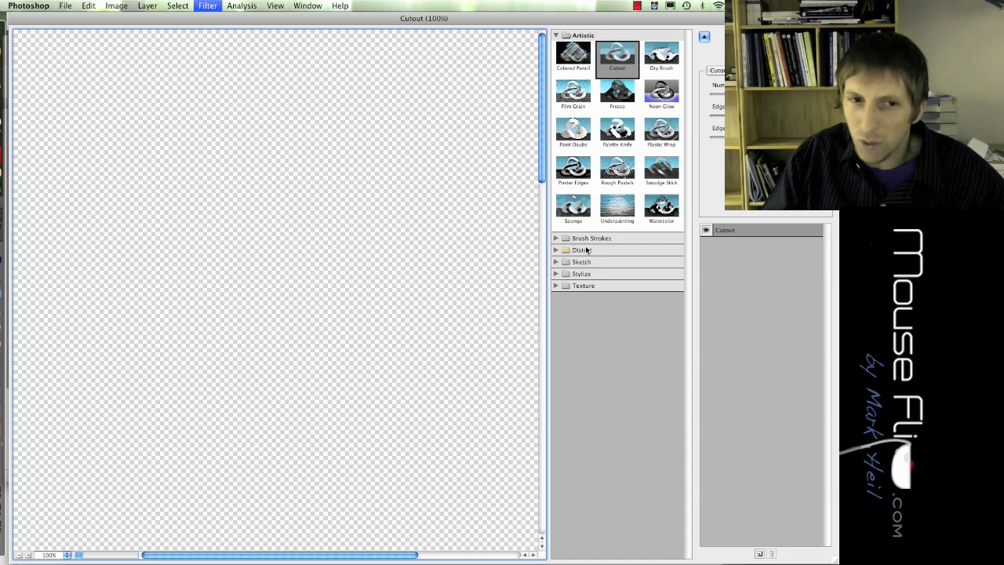
click(556, 261)
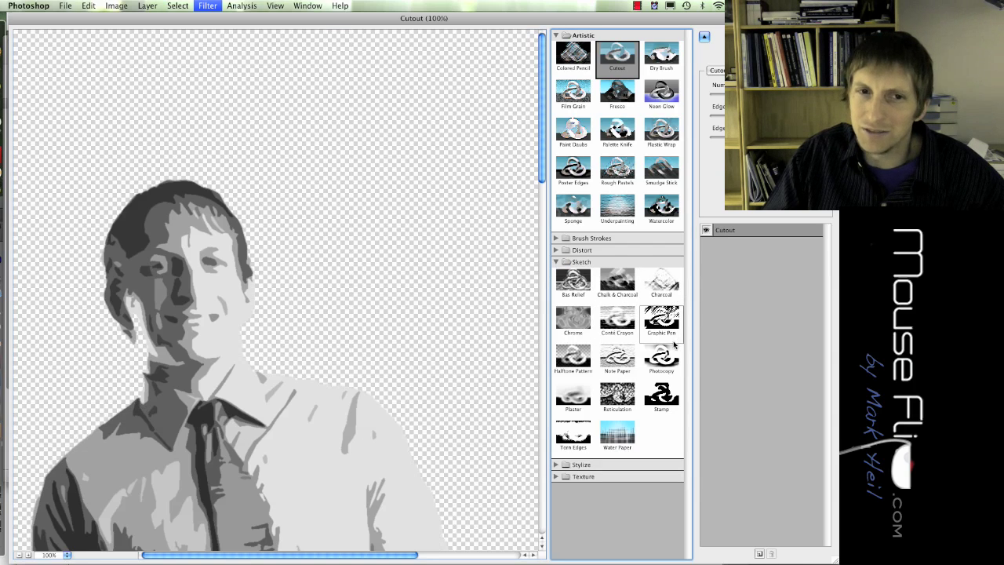
click(663, 396)
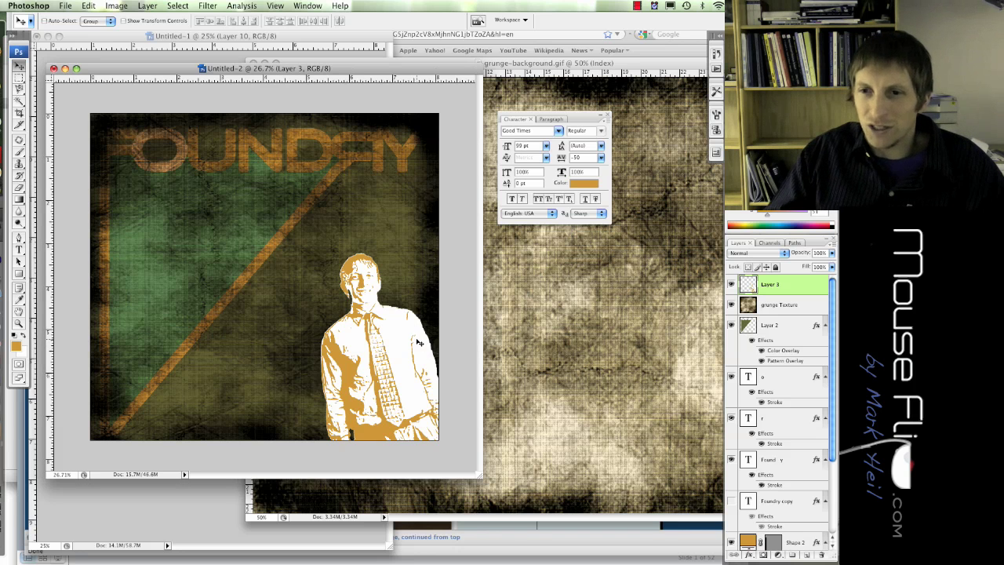
- Nudge the stamped man down-right and move Layer 3 below grunge Texture
drag(411, 350, 417, 360)
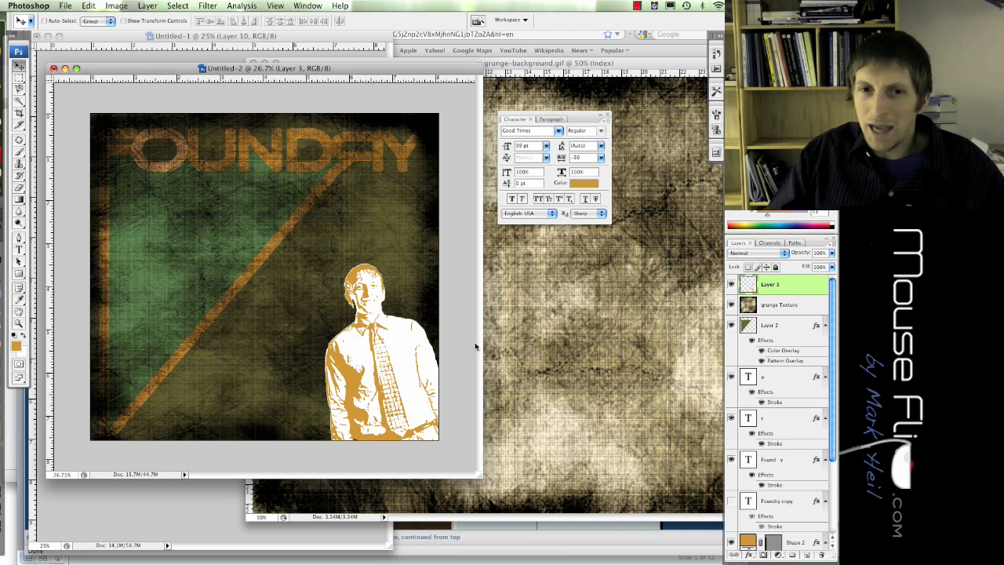
drag(787, 285, 790, 311)
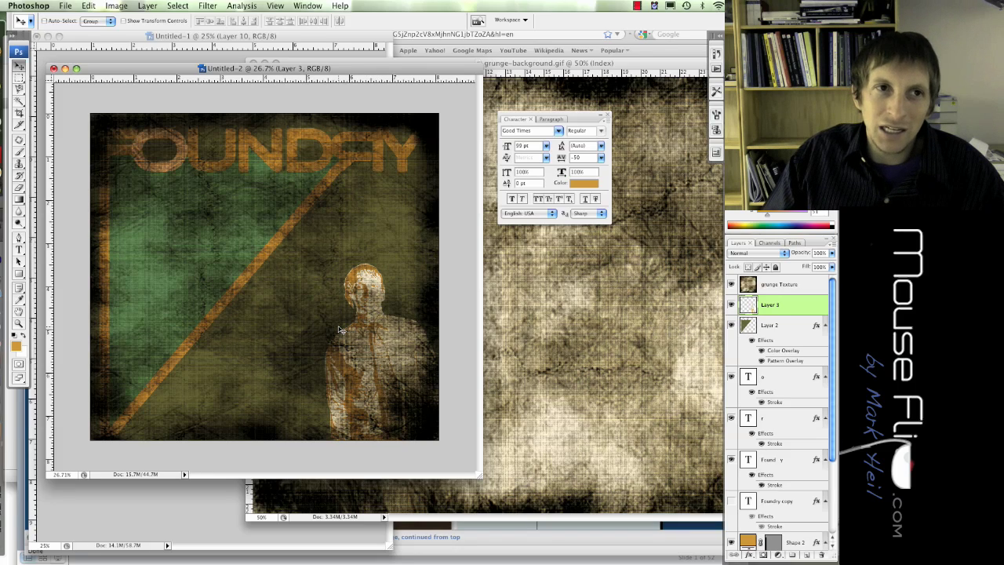
- Set up the Eraser with a soft round 139 px brush on the grunge Texture layer
key(e)
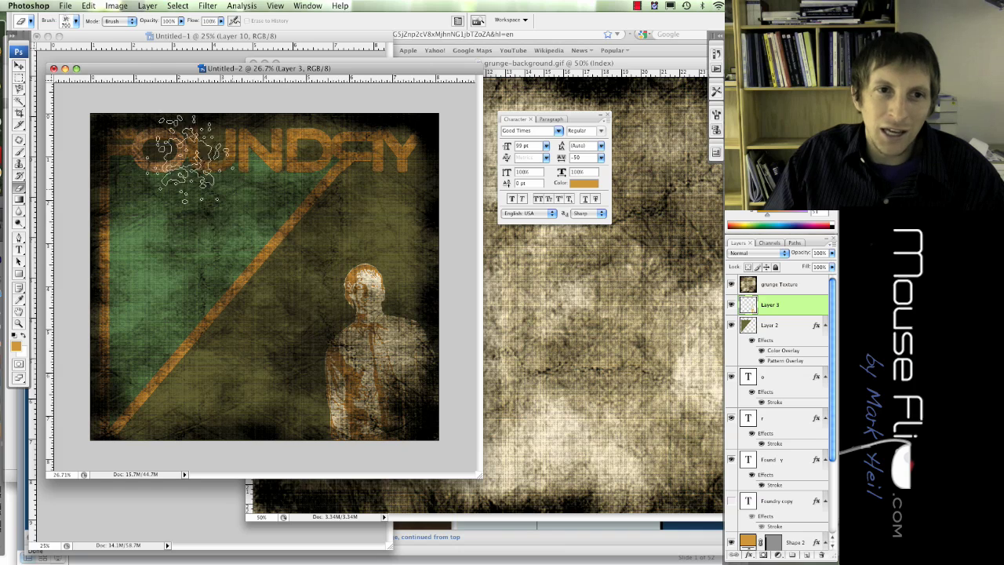
click(75, 22)
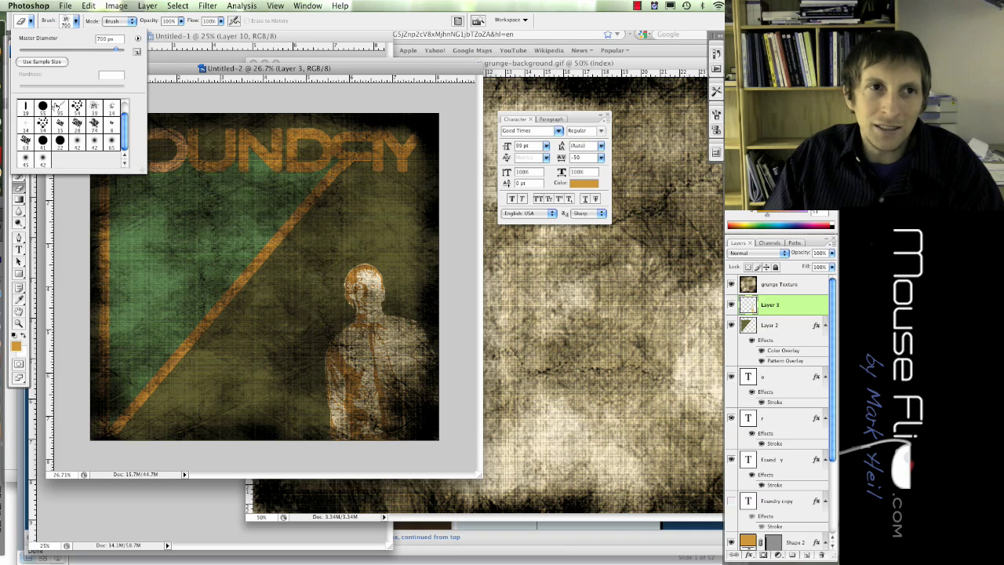
click(42, 107)
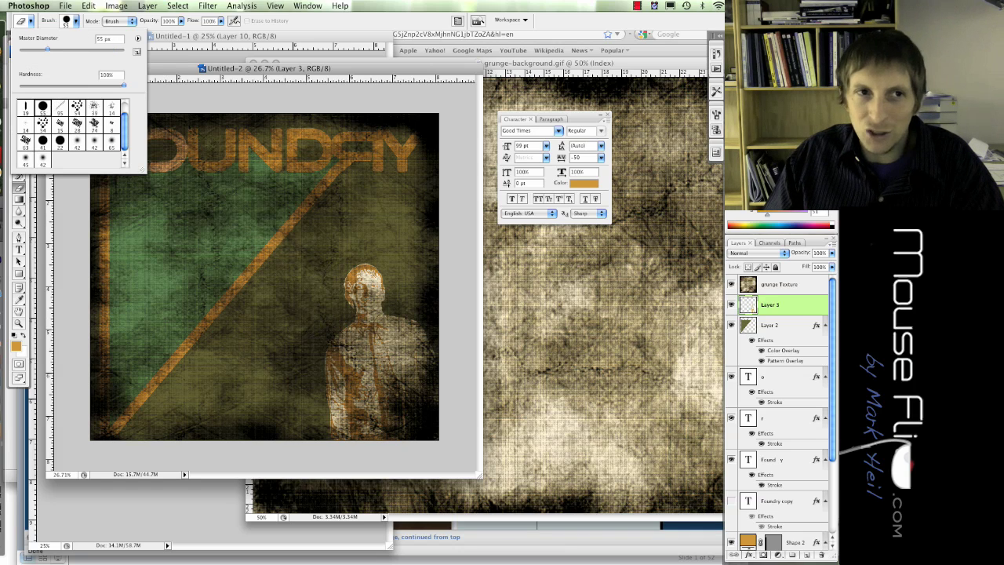
drag(61, 85, 57, 88)
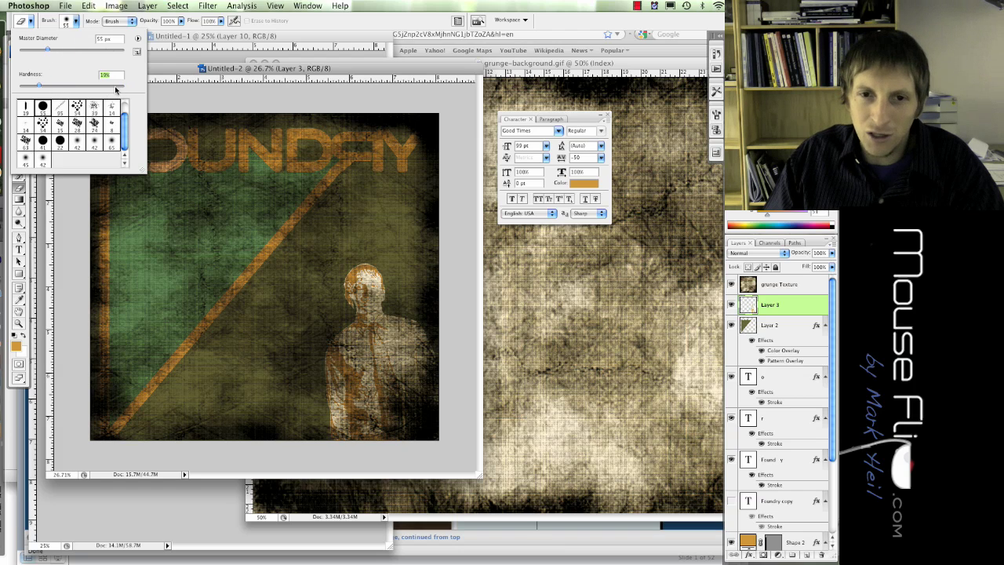
drag(57, 50, 82, 50)
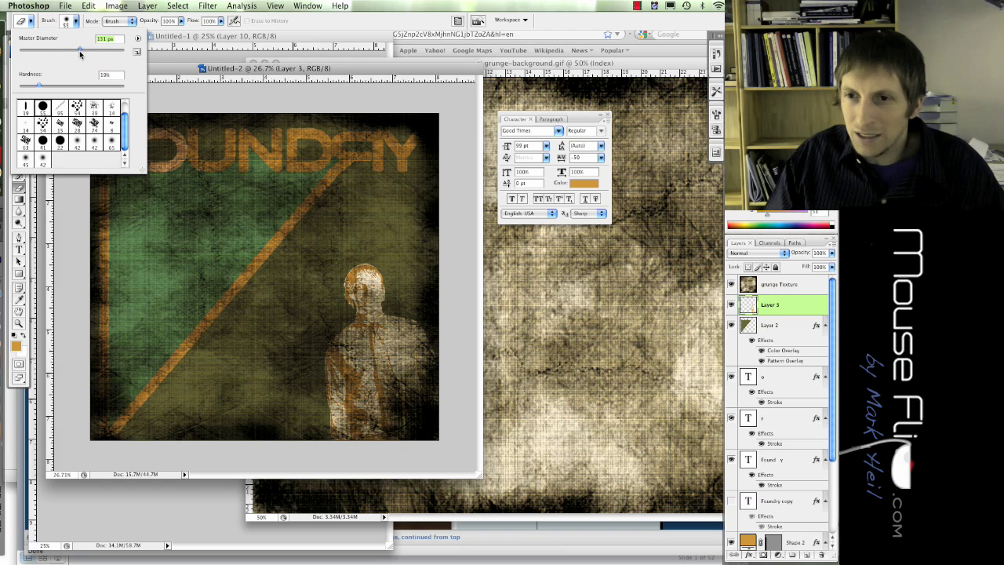
click(363, 283)
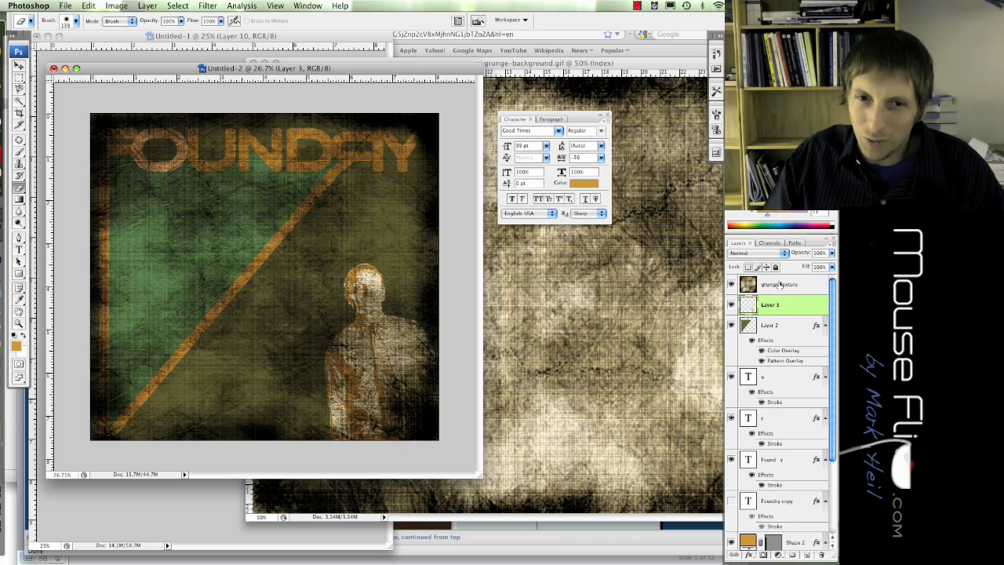
click(779, 285)
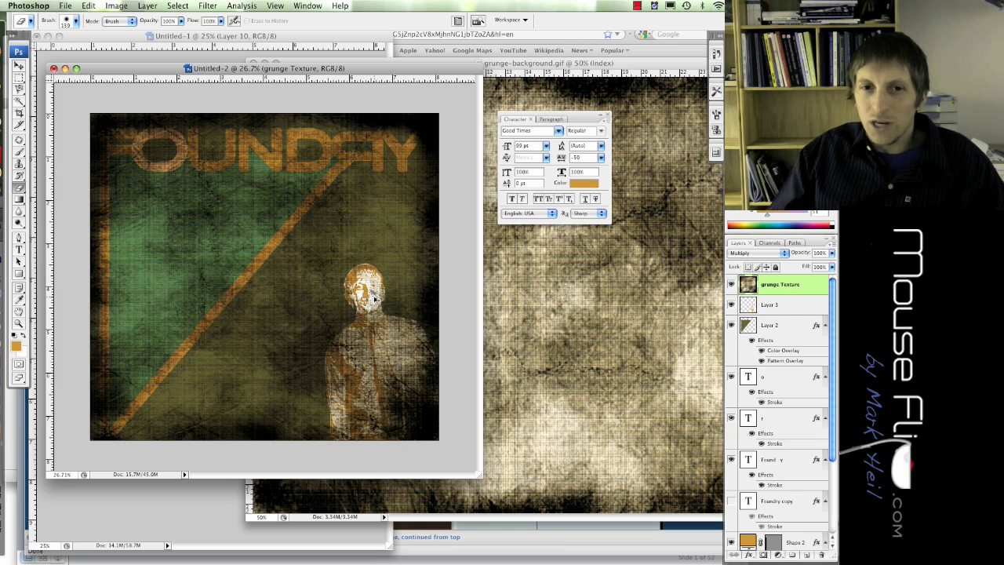
- Undo and redo the last erase stroke to compare the results
key(super+z)
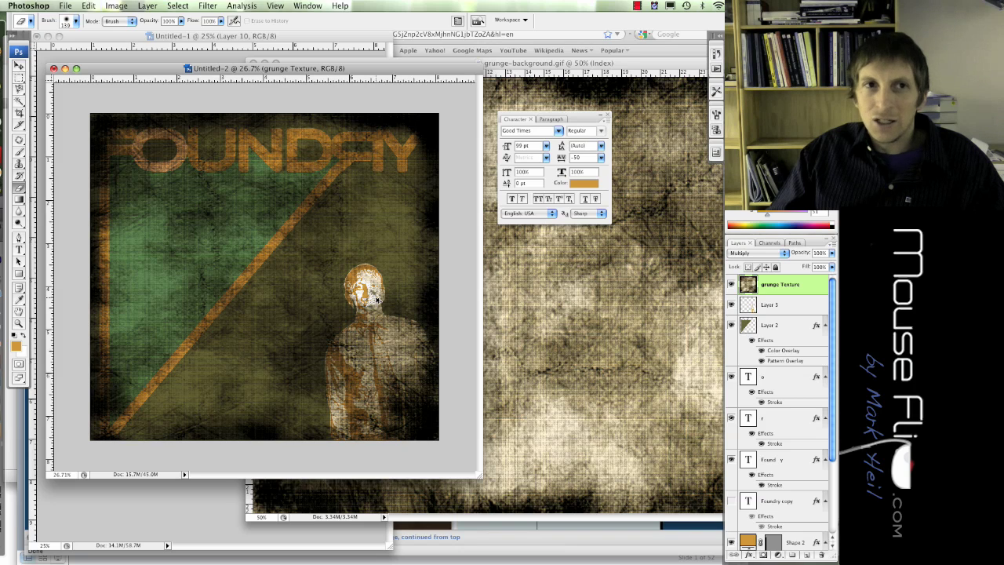
key(super+z)
key(super+z)
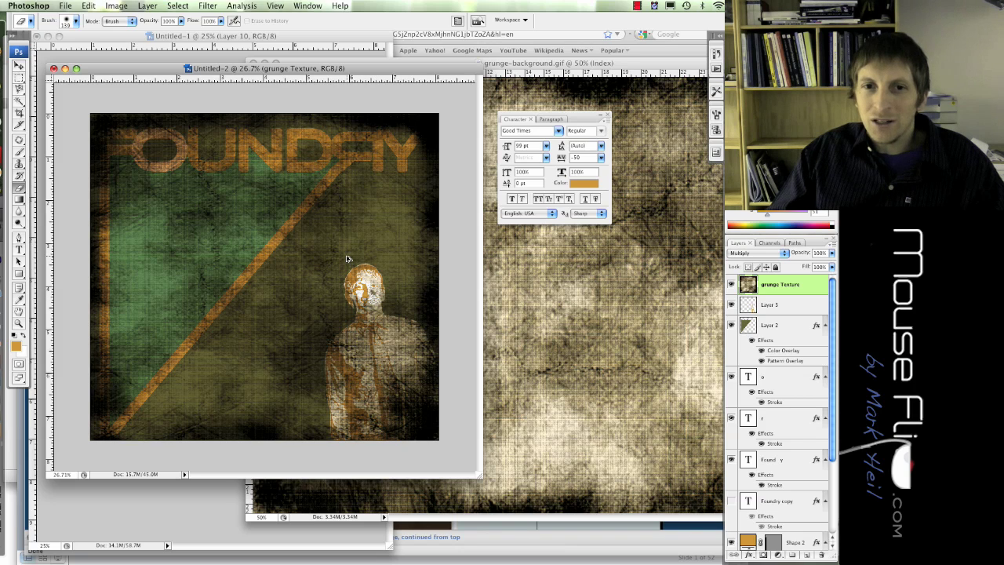
key(super+z)
key(super+z)
key(super+z)
key(super+z)
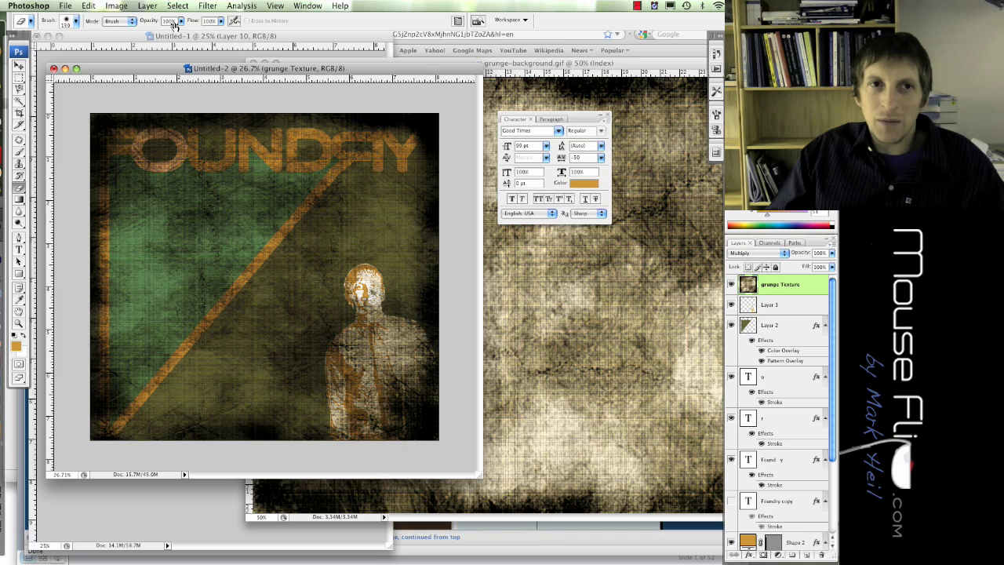
- Erase the texture over the man's head and shoulder with a 55% opacity, 300 px eraser
click(179, 24)
drag(185, 36, 158, 36)
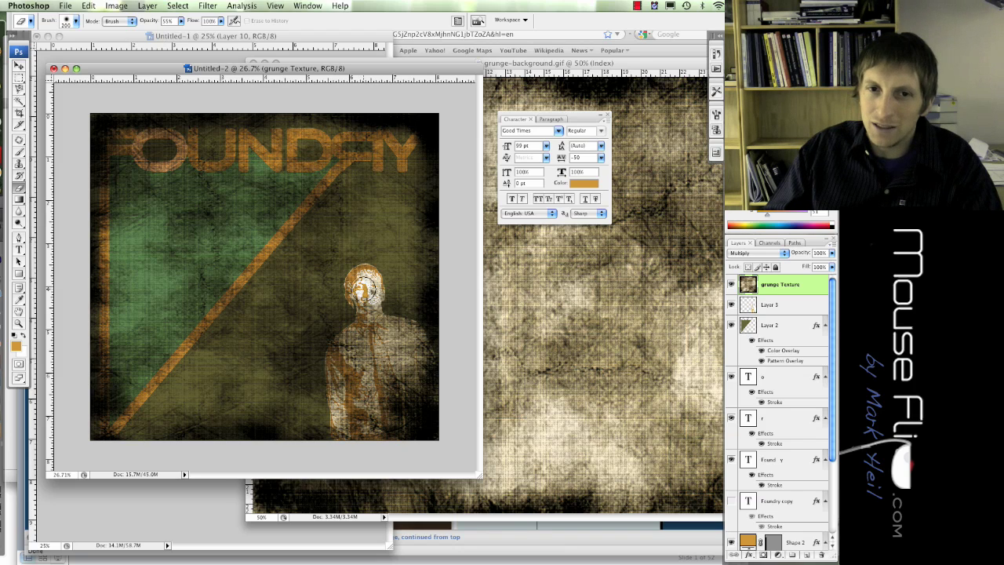
key(bracketright)
key(bracketright)
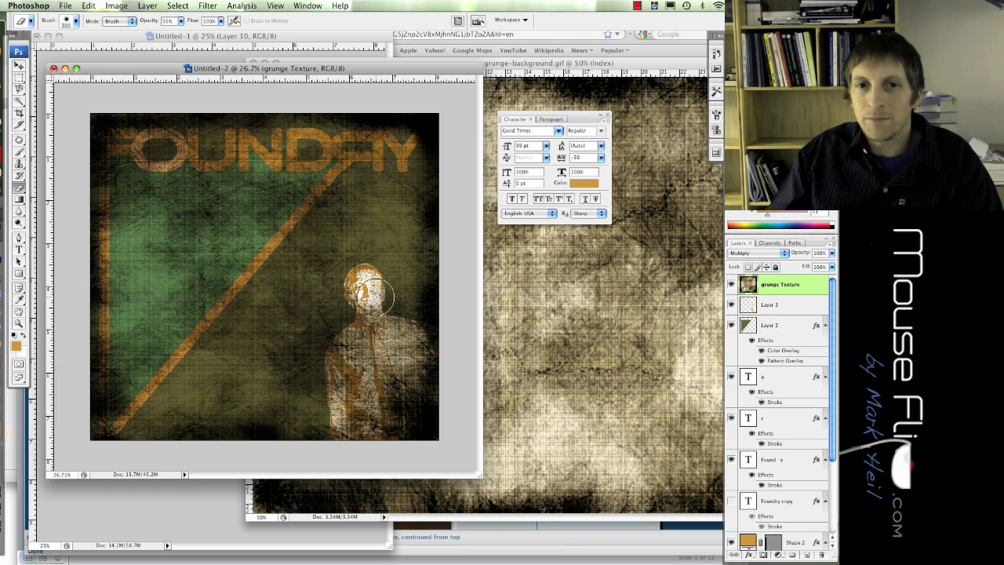
mouse_move(367, 302)
mouse_down()
mouse_move(362, 329)
mouse_move(395, 338)
mouse_move(381, 325)
mouse_move(403, 350)
mouse_move(372, 314)
mouse_move(323, 311)
mouse_move(357, 302)
mouse_move(248, 408)
mouse_move(280, 392)
mouse_move(241, 298)
mouse_move(247, 287)
mouse_move(380, 306)
mouse_move(352, 312)
mouse_move(348, 349)
mouse_move(325, 394)
mouse_move(337, 347)
mouse_move(353, 333)
mouse_move(401, 329)
mouse_move(420, 379)
mouse_move(408, 412)
mouse_move(384, 377)
mouse_move(393, 382)
mouse_move(370, 404)
mouse_move(361, 381)
mouse_up()
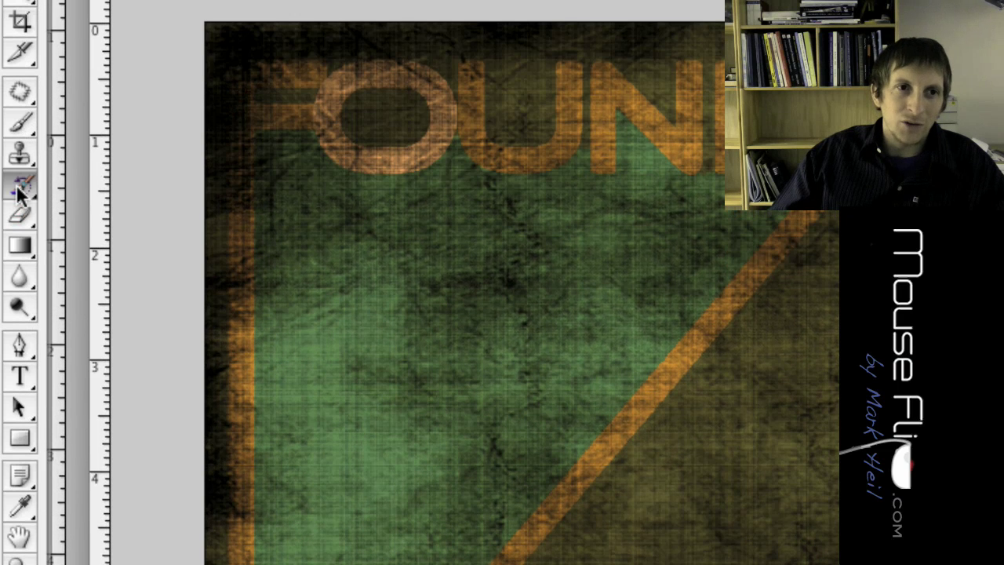
- Replace the current brushes with the Wet Media Brushes set and pick the 54 px spatter brush
click(18, 124)
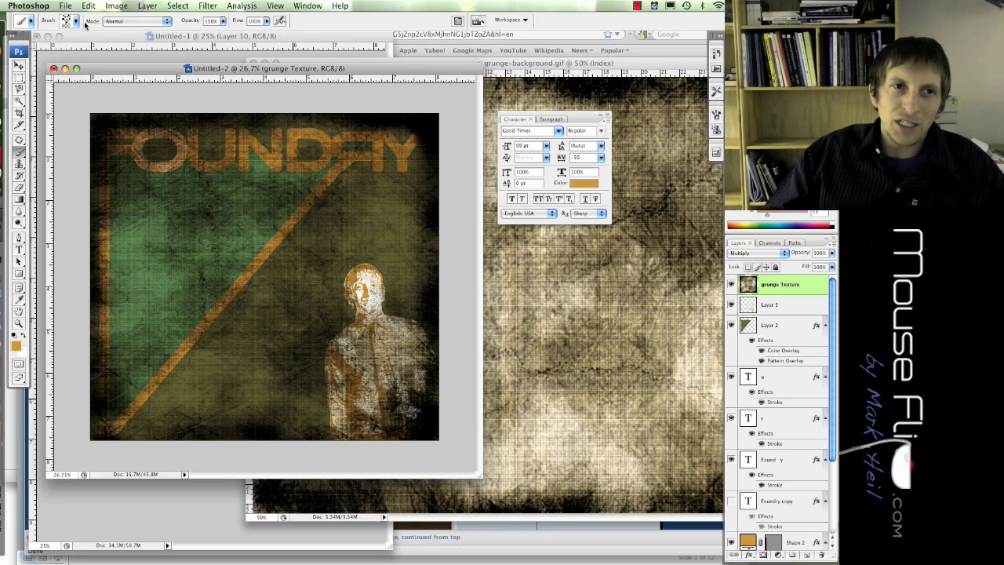
click(77, 21)
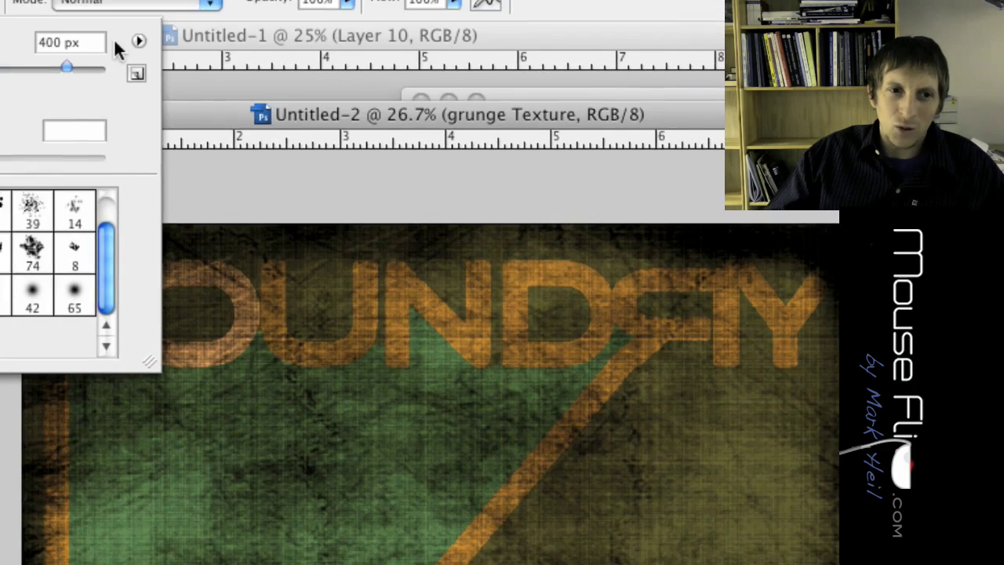
click(264, 54)
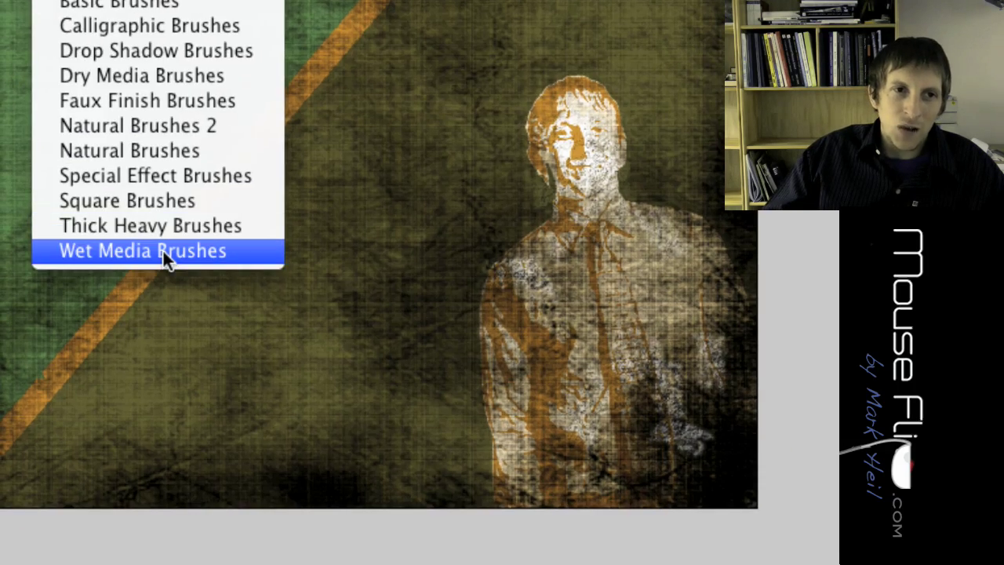
click(163, 249)
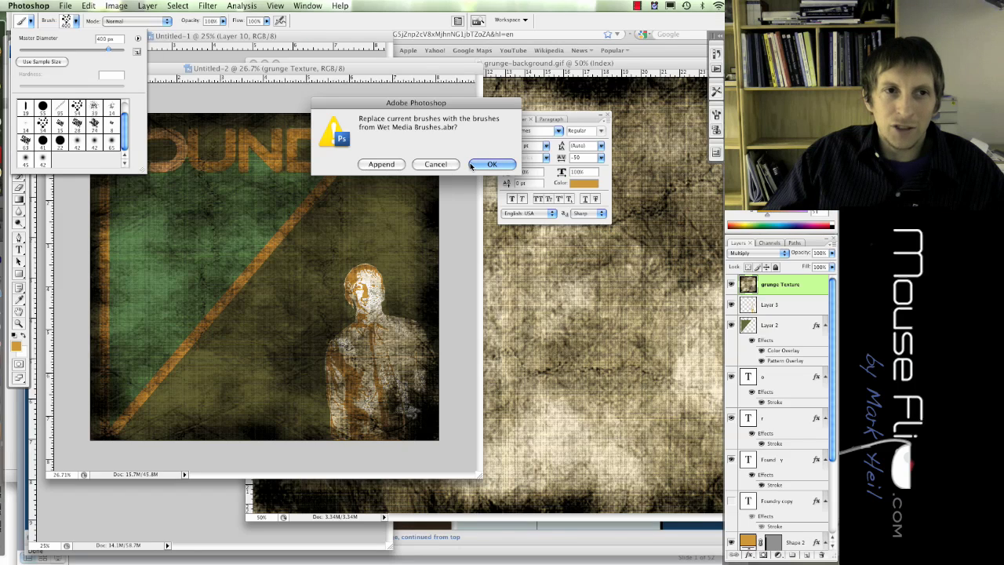
click(472, 166)
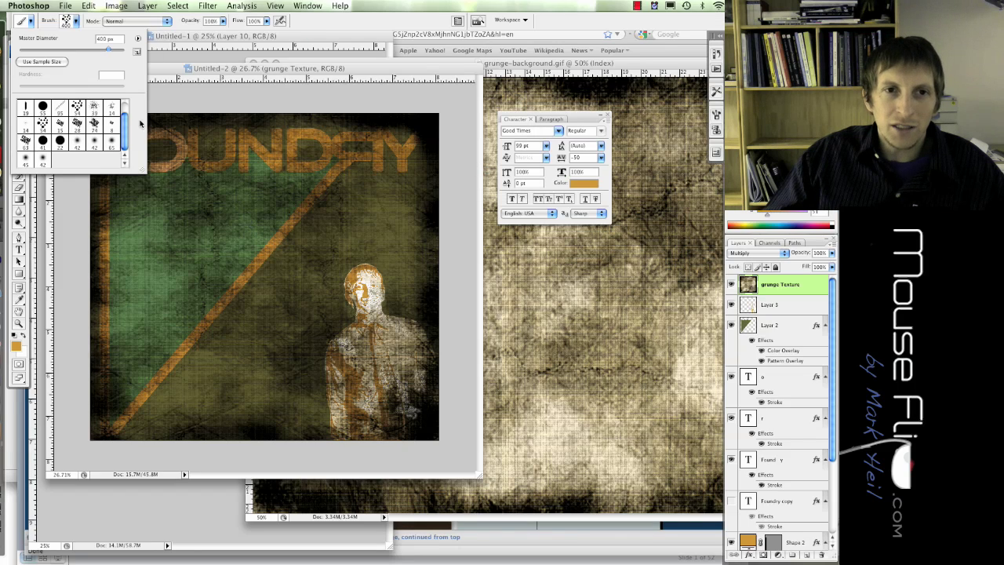
click(77, 108)
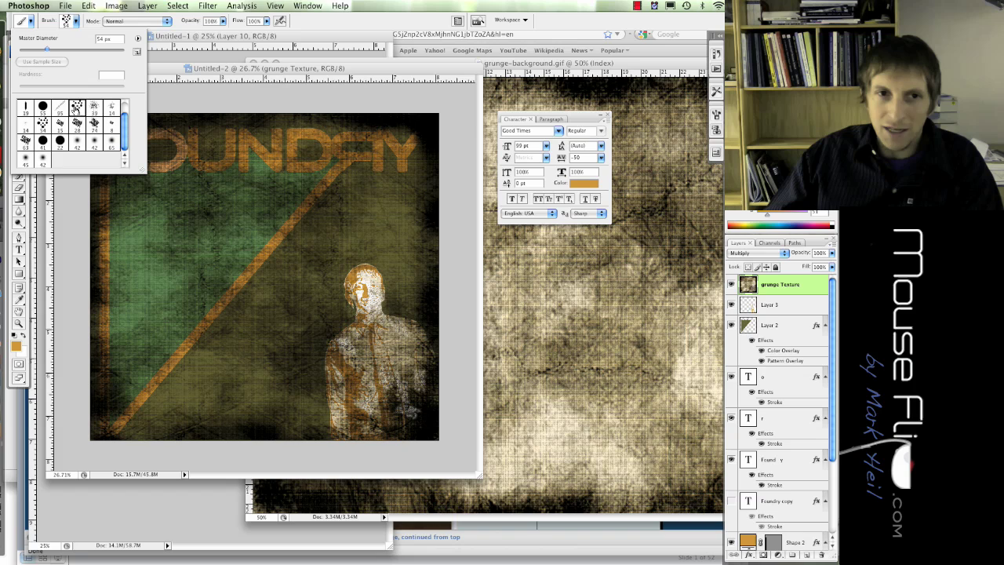
click(165, 102)
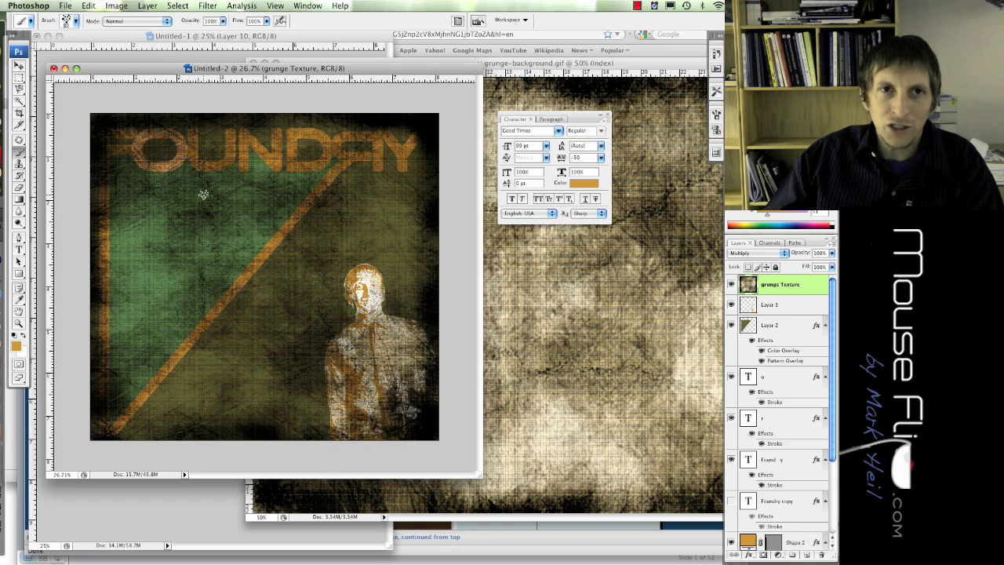
key(bracketright)
key(bracketright)
key(bracketright)
key(bracketright)
key(bracketright)
key(bracketright)
key(bracketright)
key(bracketright)
key(bracketright)
key(bracketright)
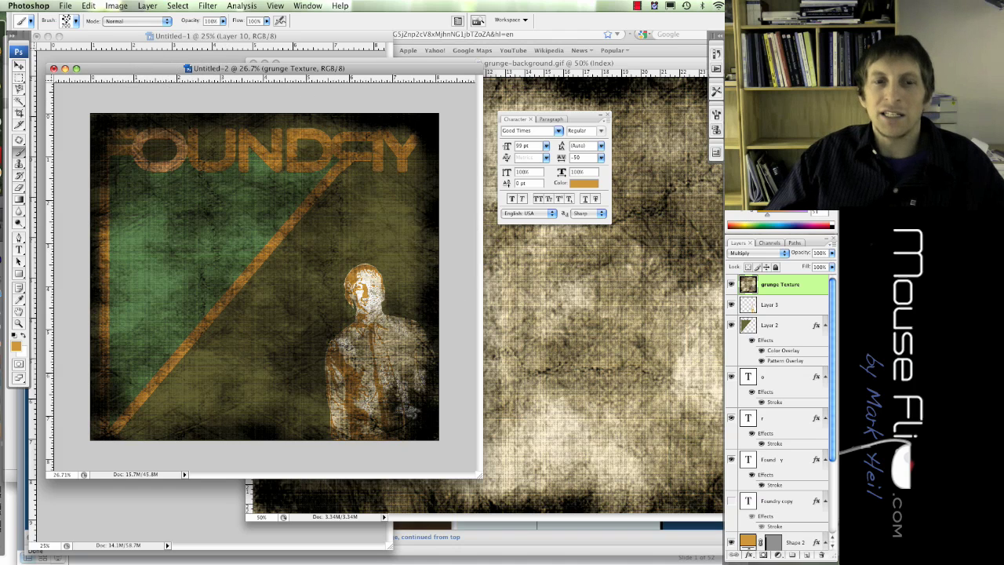
click(228, 231)
drag(299, 266, 180, 280)
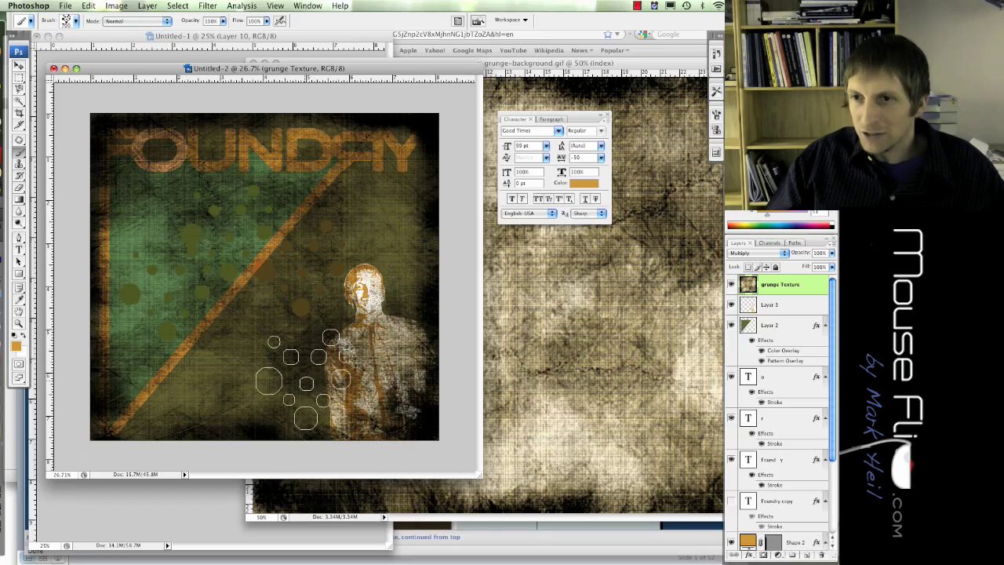
click(831, 255)
mouse_move(816, 265)
mouse_down()
mouse_move(781, 265)
mouse_move(829, 265)
mouse_up()
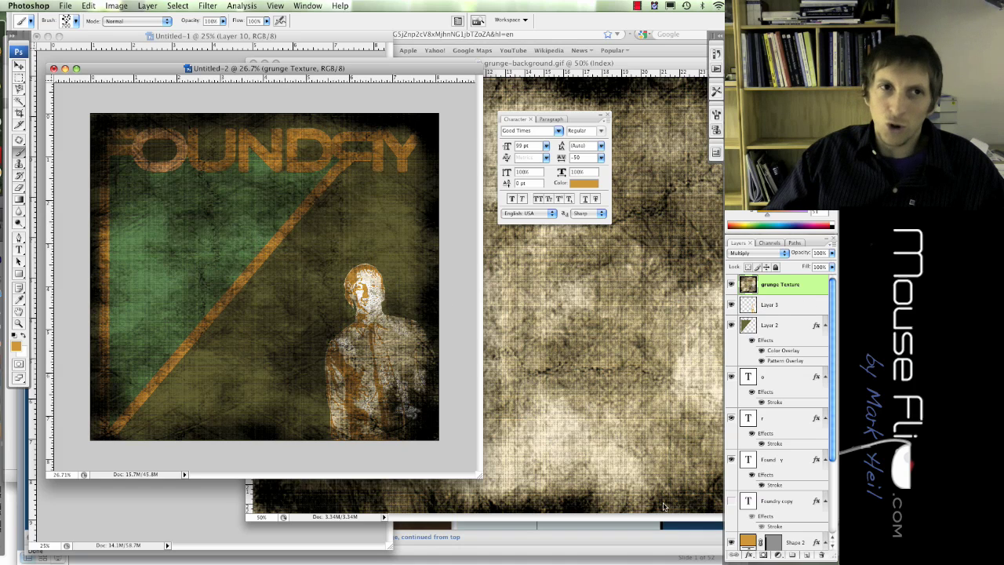
- On a new layer, stamp orange splotches over the green area with a 1200 px spatter brush
click(808, 556)
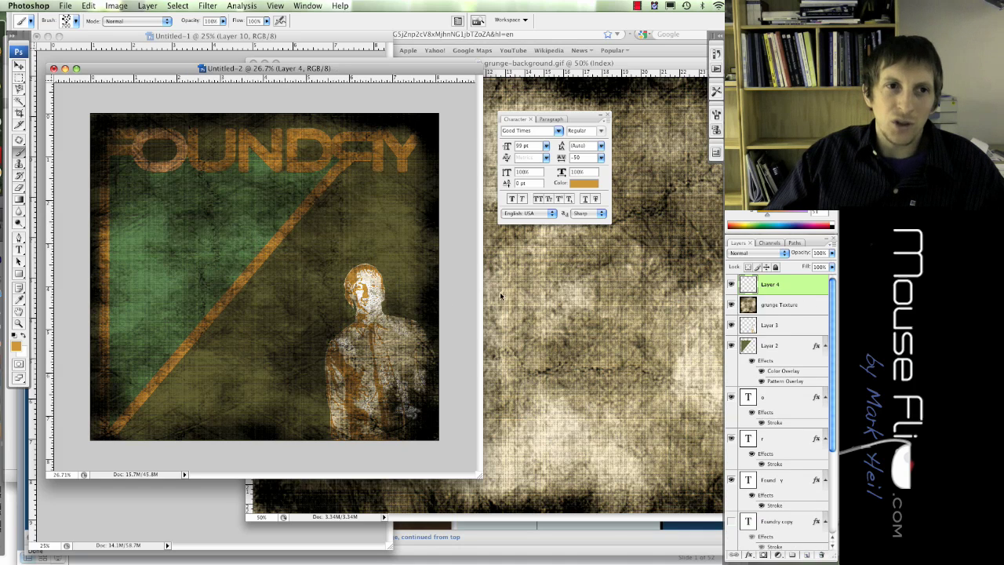
click(76, 22)
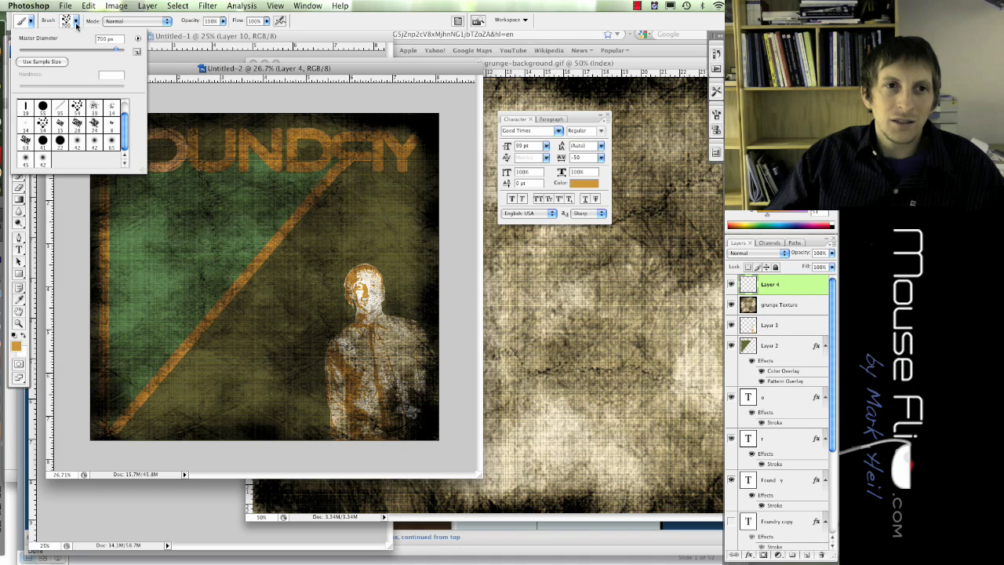
double_click(94, 108)
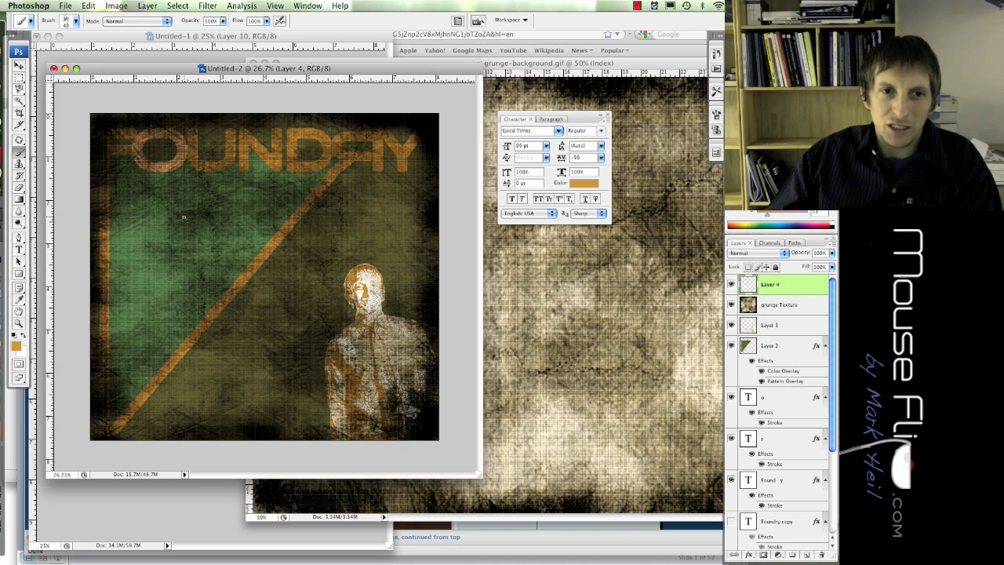
key(bracketright)
key(bracketright)
key(bracketright)
key(bracketright)
key(bracketright)
key(bracketright)
key(bracketright)
key(bracketright)
key(bracketright)
key(bracketright)
key(bracketright)
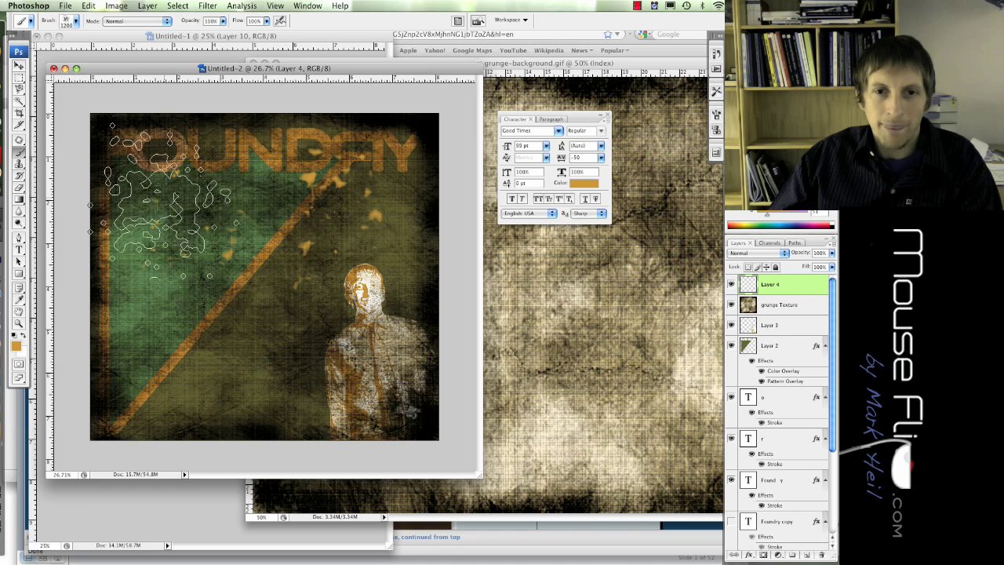
click(184, 330)
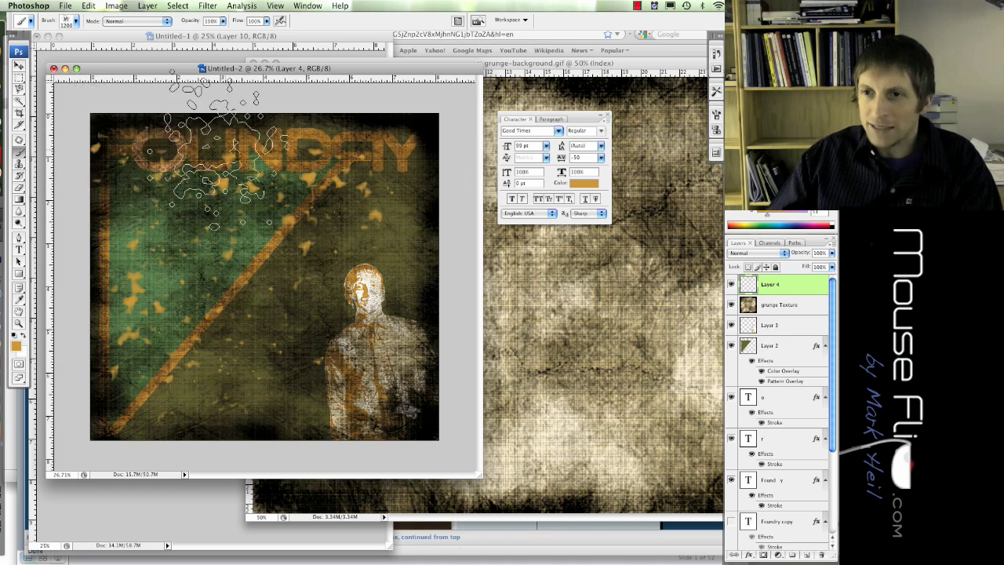
- Fade the splotch layer (Layer 4) to 56% opacity
click(832, 254)
drag(831, 266, 807, 269)
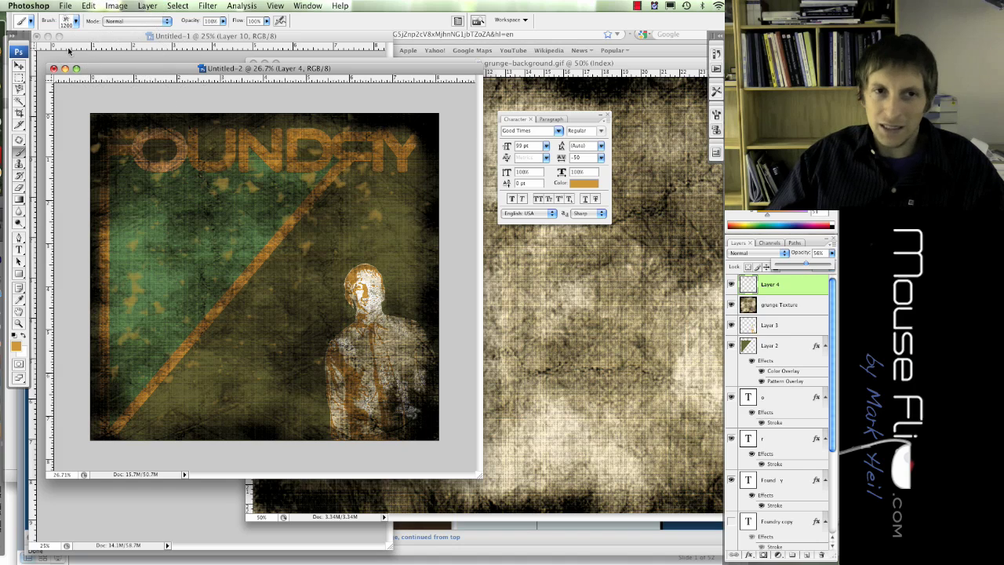
click(19, 65)
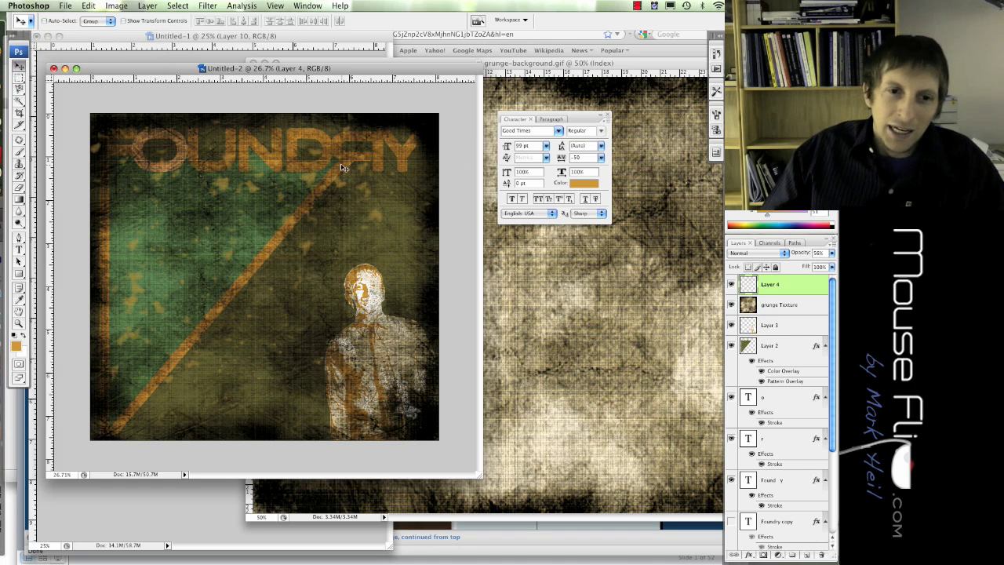
- Add the text 'MR. H' on the lower cover and size it to 48 pt
key(t)
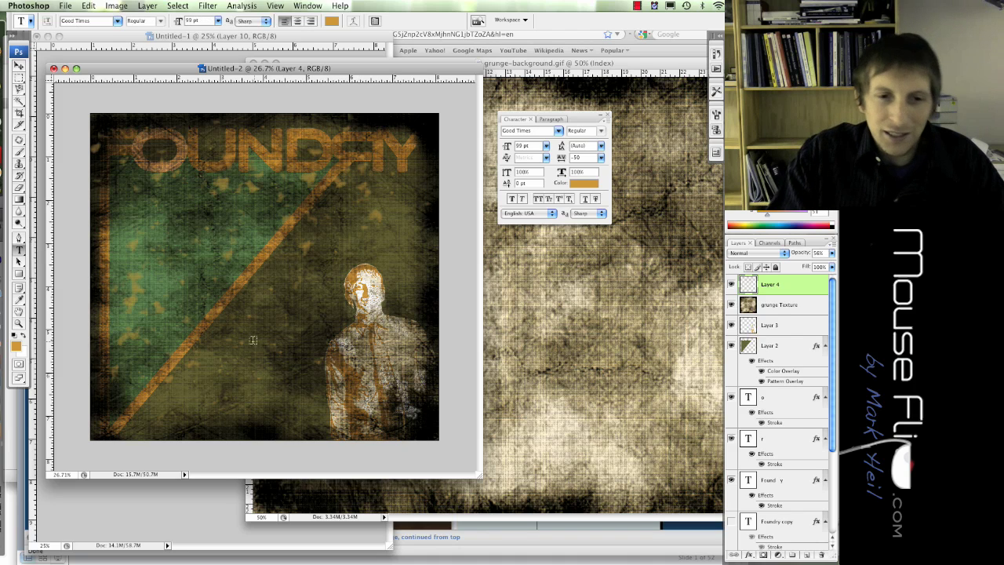
click(198, 381)
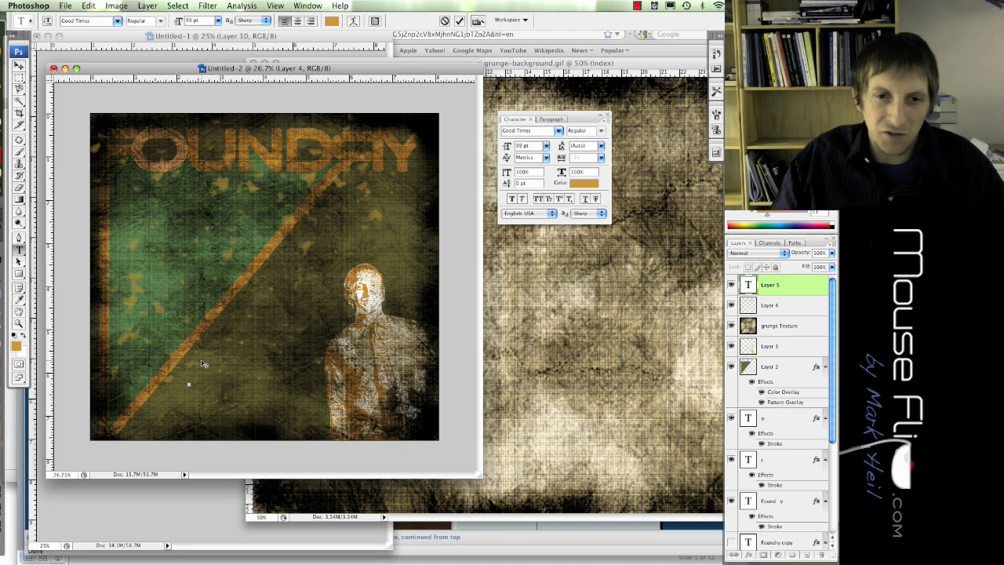
text(MR. H)
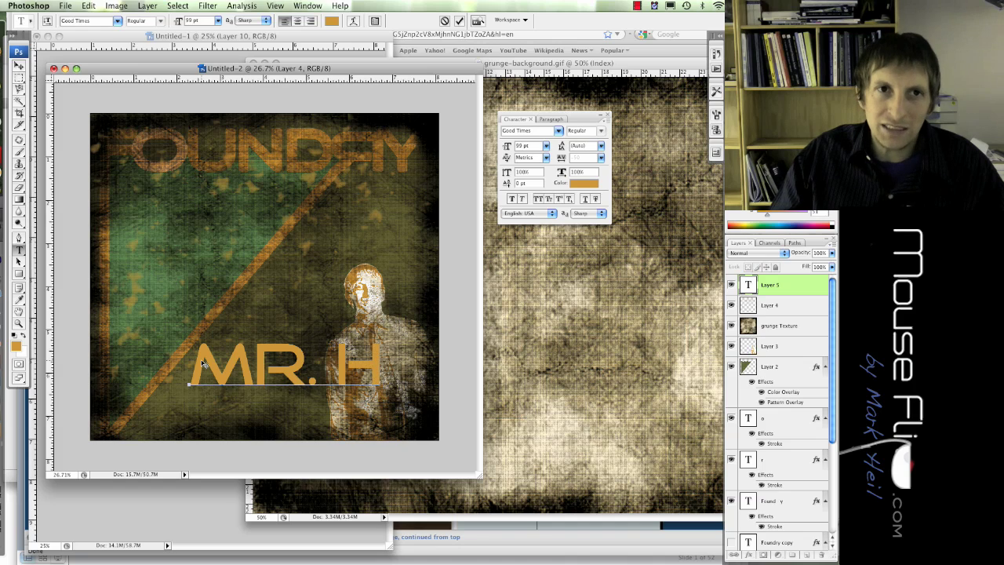
key(super+a)
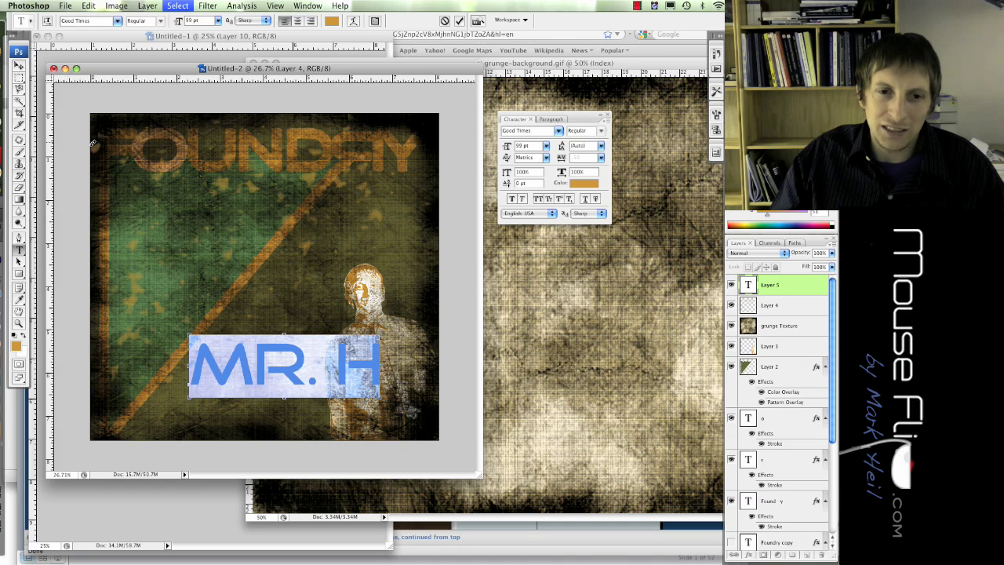
click(219, 20)
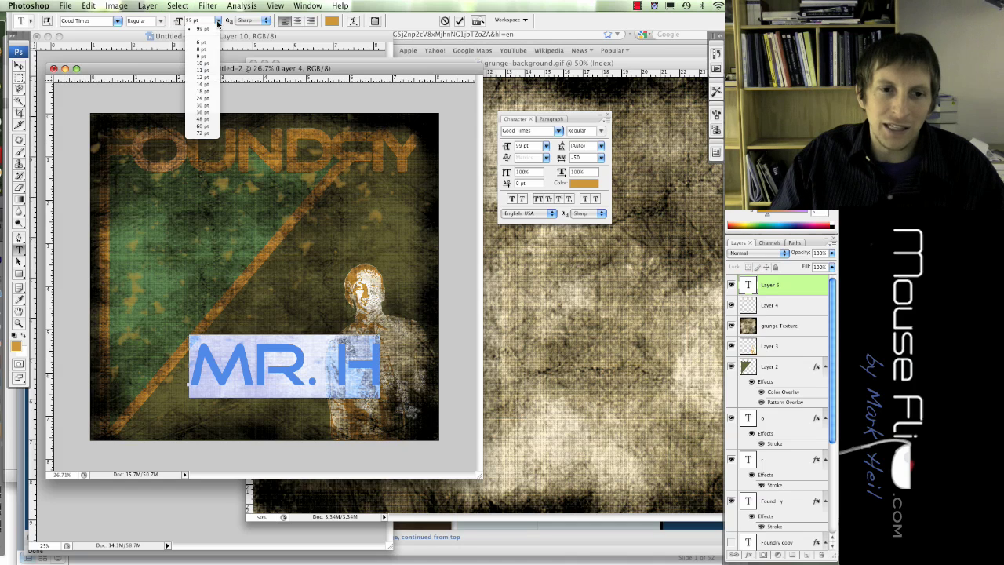
click(212, 122)
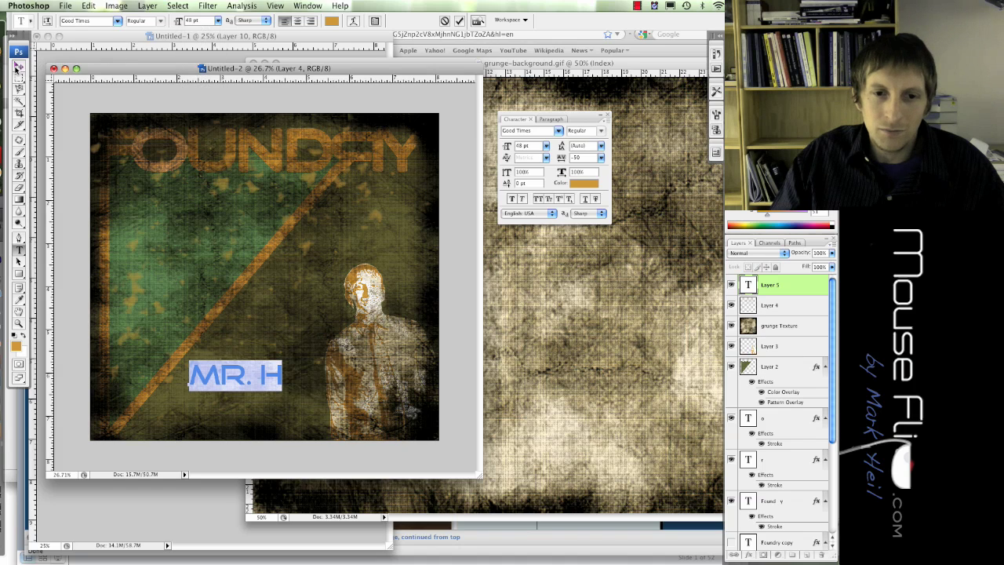
- Move MR. H toward the bottom and place its layer beneath the grunge Texture
click(19, 66)
drag(219, 381, 264, 425)
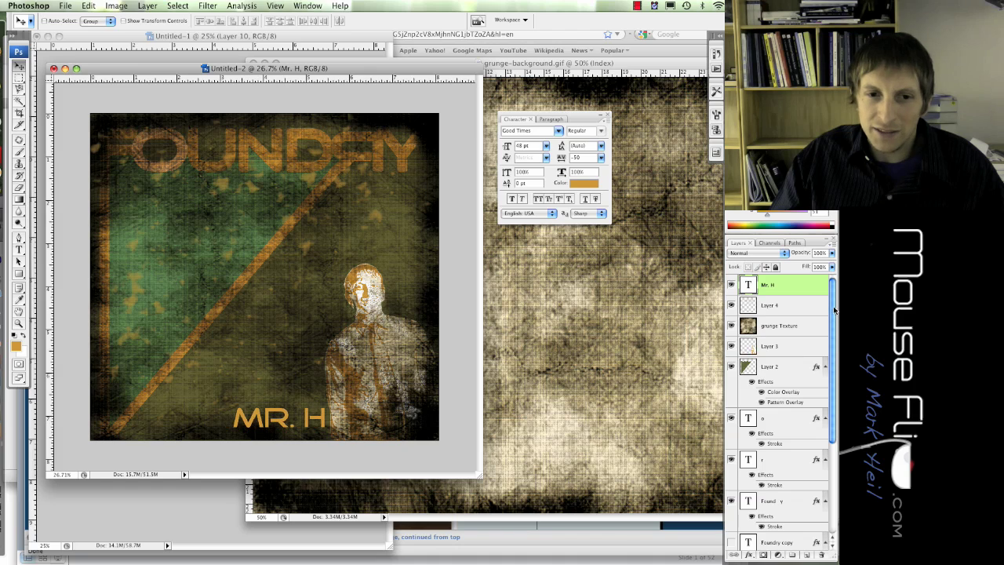
drag(801, 290, 793, 340)
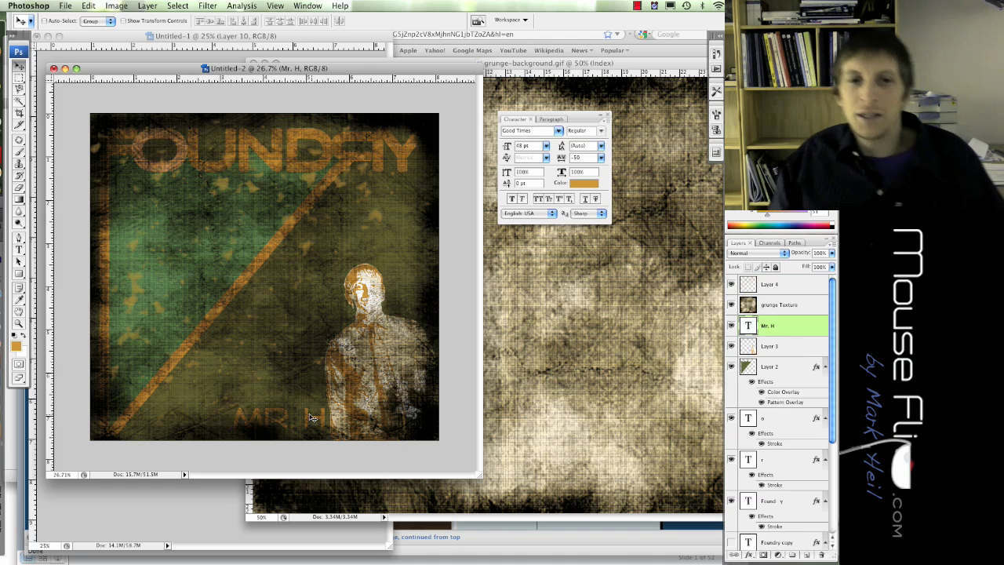
- Drag the MR. H text slightly up and to the left
drag(276, 414, 264, 403)
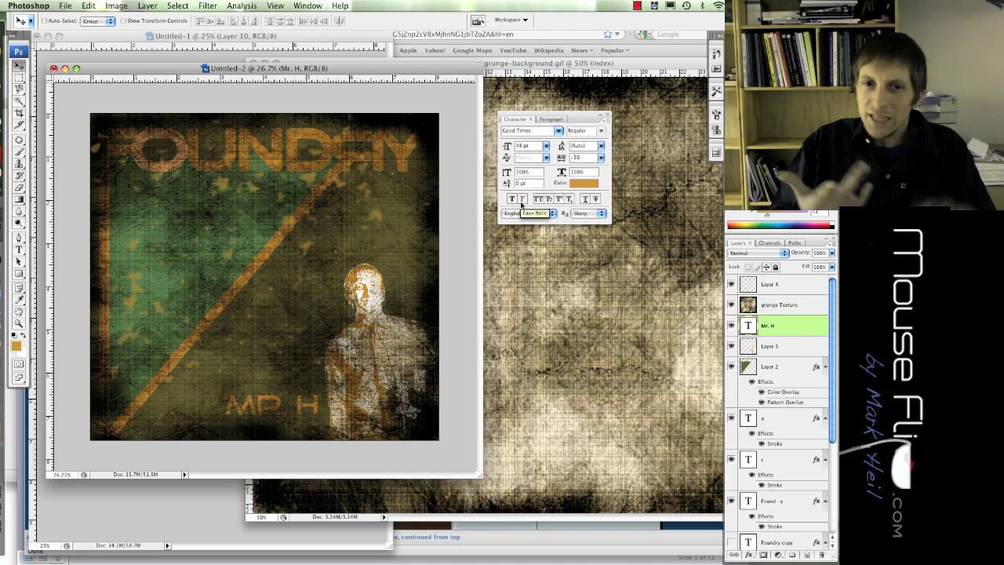